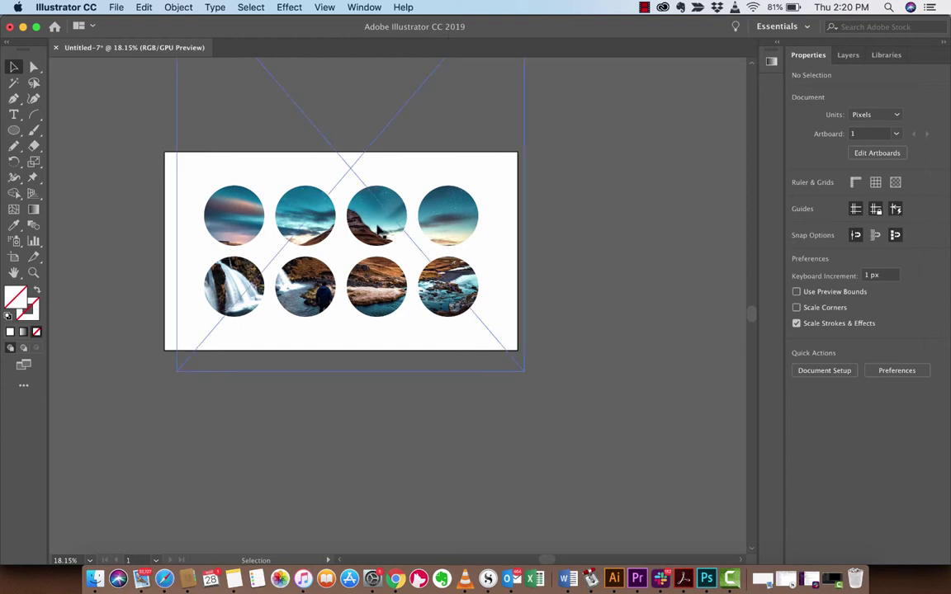
Shift the landscape photo inside its circular clipping mask to frame the mountain peak
left_click_drag(377, 218, 382, 197)
double_click(376, 217)
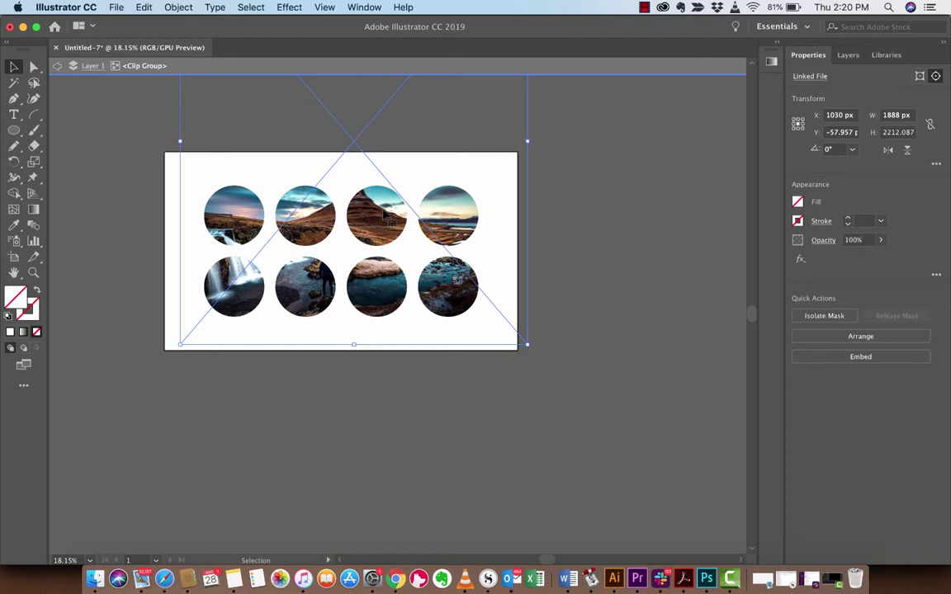
left_click(573, 268)
scroll(573, 269, "right", 3)
double_click(573, 268)
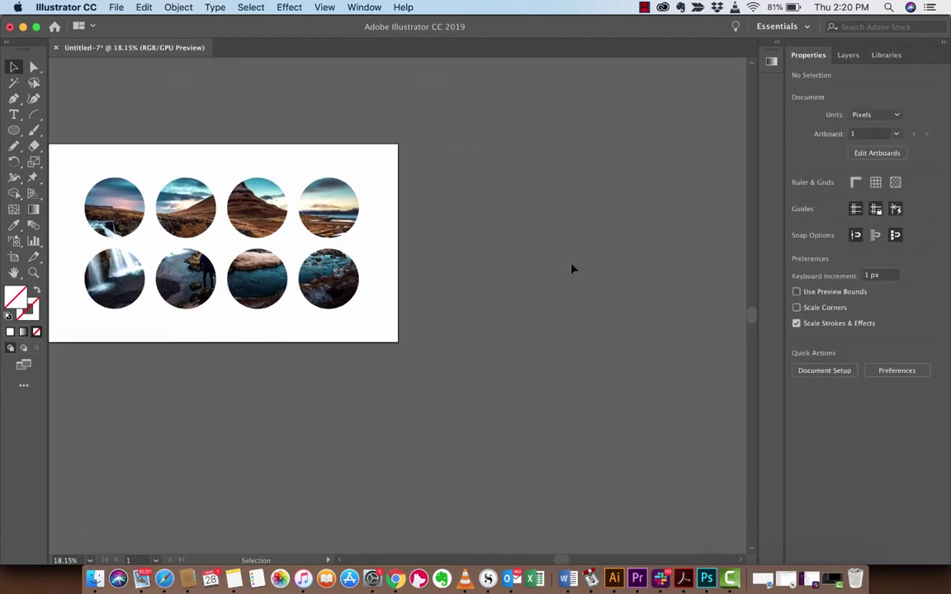
Create a new blank document from the Web-Large 1920 x 1080 px preset
left_click(117, 6)
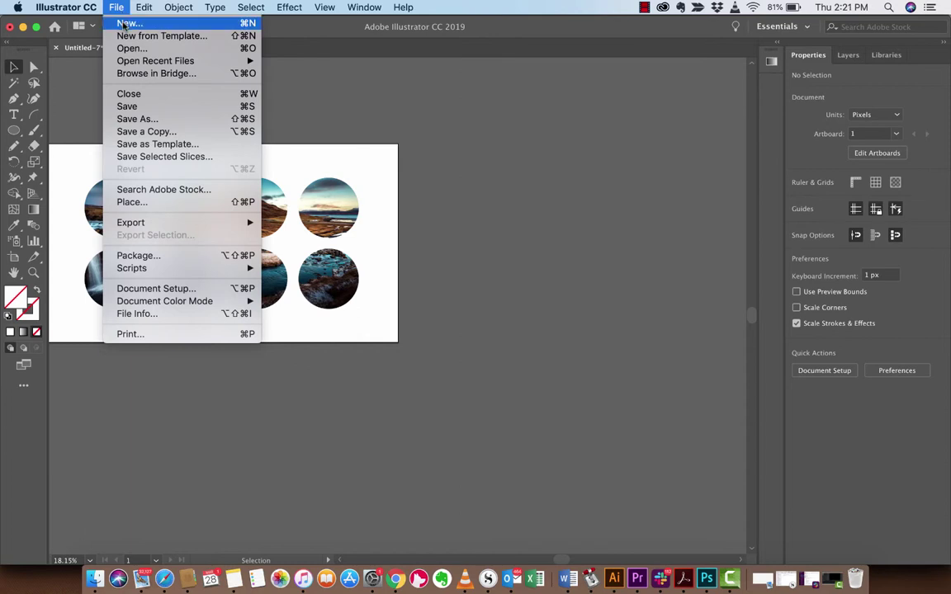
left_click(124, 23)
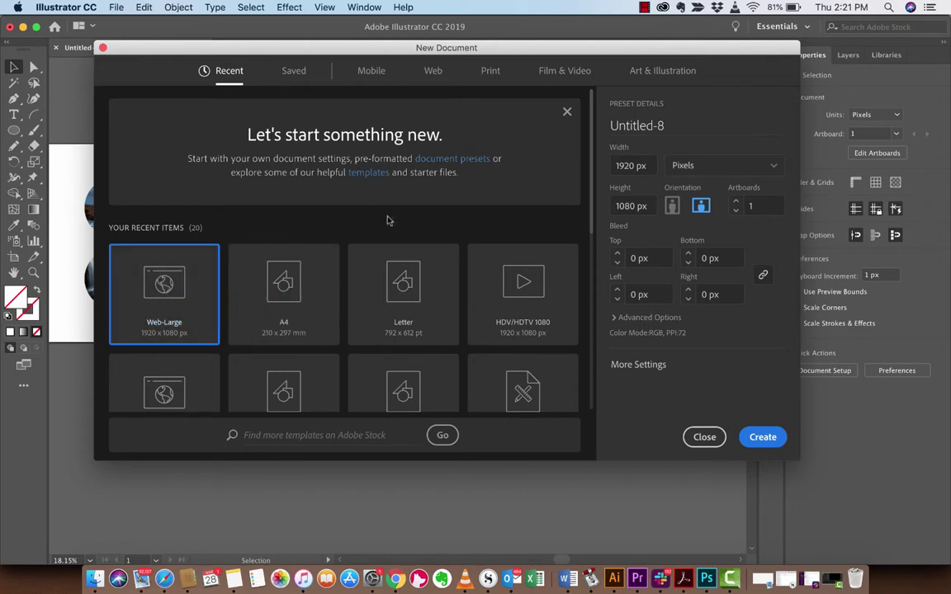
left_click(438, 71)
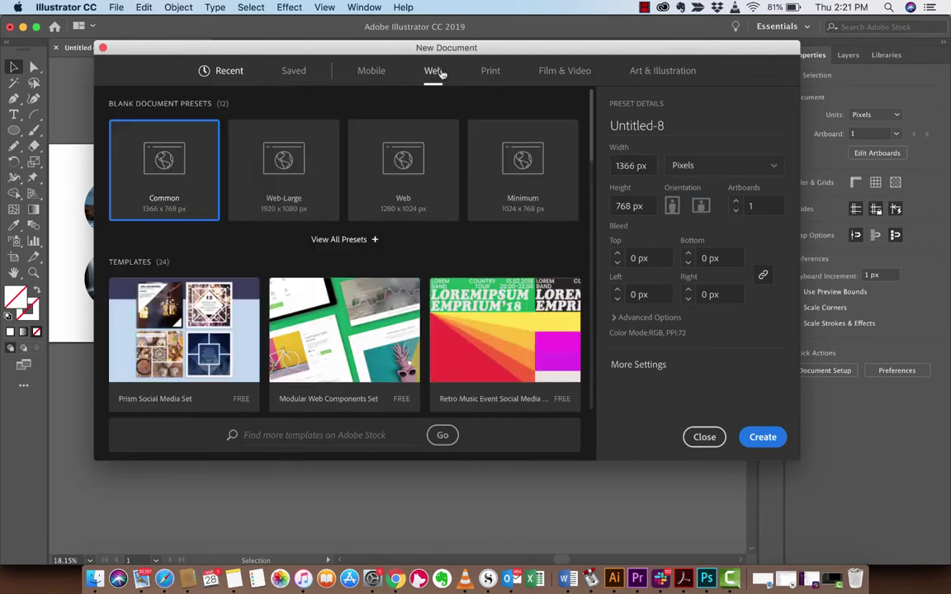
left_click(295, 177)
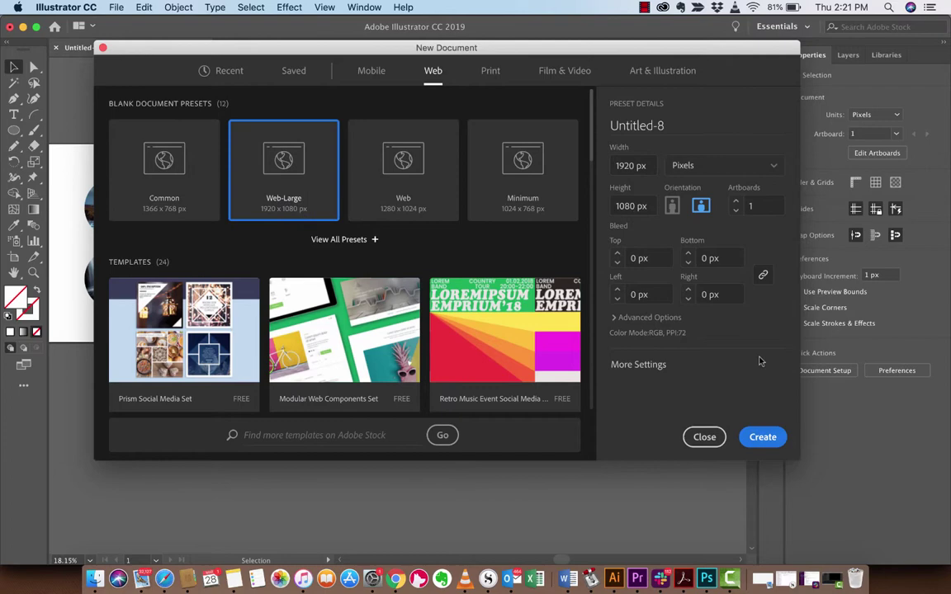
left_click(759, 438)
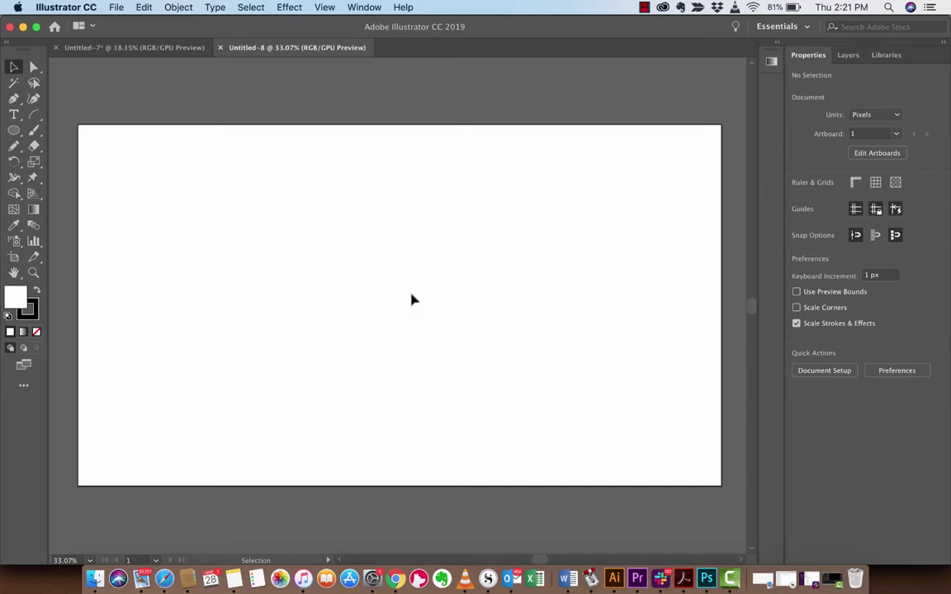
Draw a 900 x 900 px circle and centre it at X 960, Y 540
left_click(13, 132)
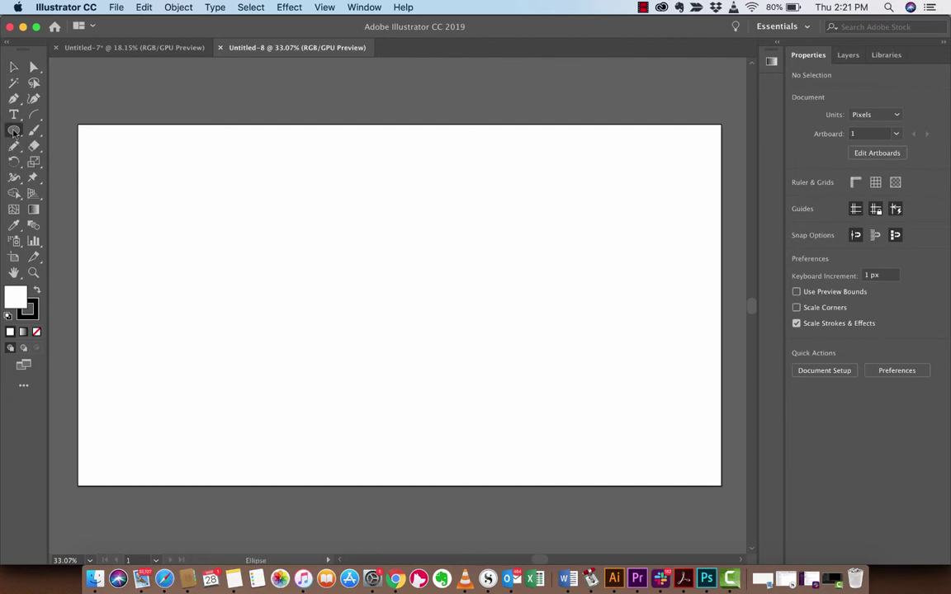
left_click_drag(296, 158, 597, 414)
key("v")
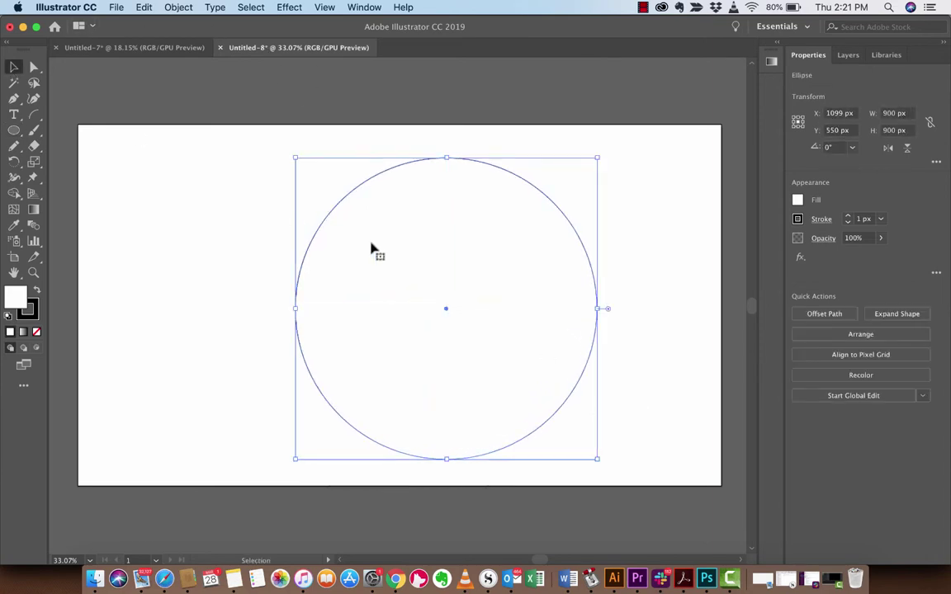
left_click_drag(453, 274, 406, 273)
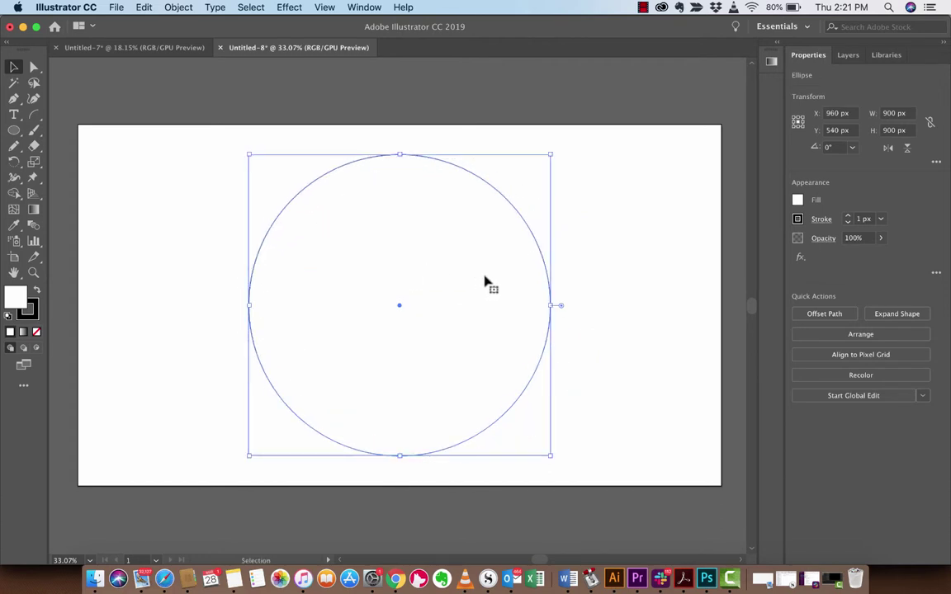
left_click(598, 206)
left_click(500, 219)
Choose stars.jpeg from the Desktop as a linked image to place
left_click(158, 202)
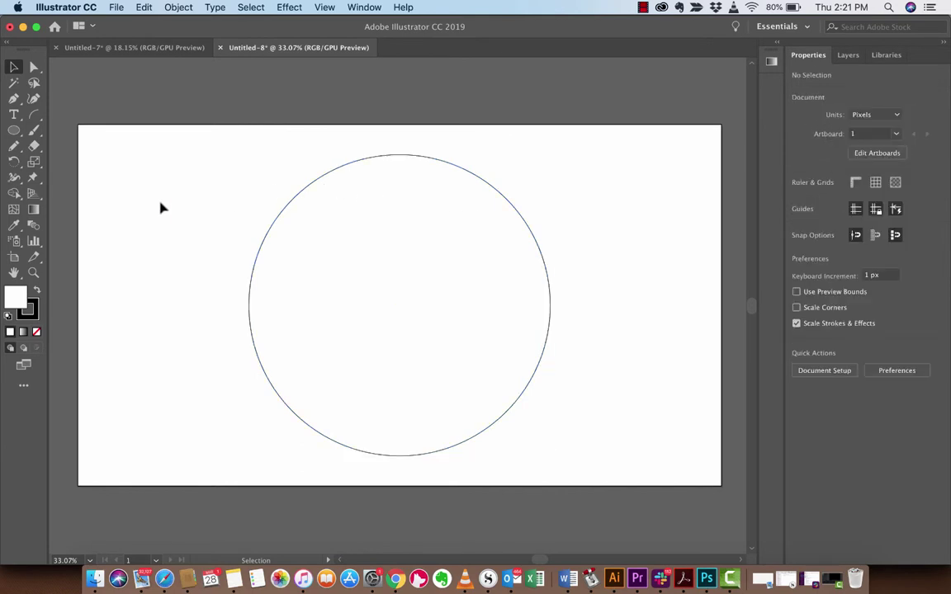
left_click(117, 7)
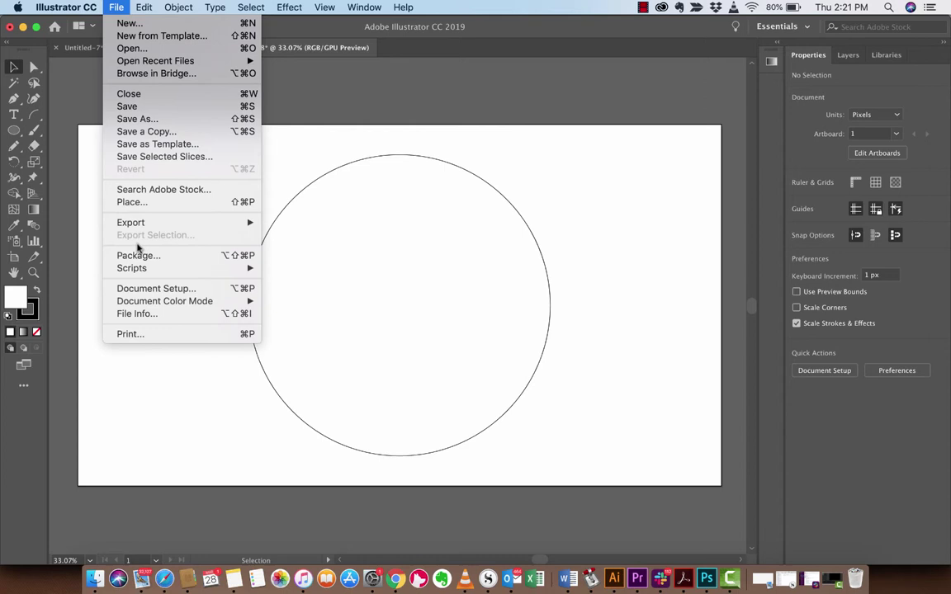
left_click(147, 204)
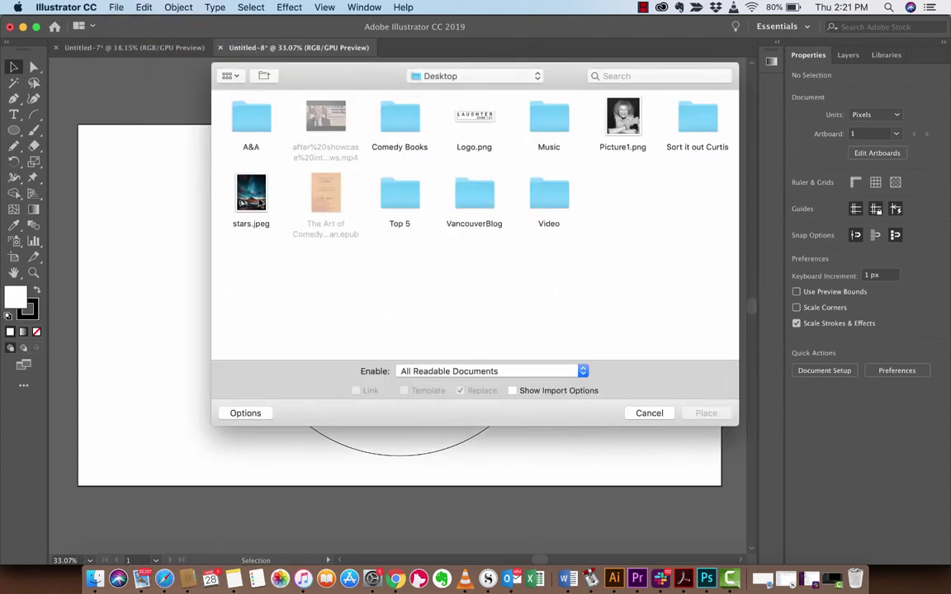
left_click(252, 198)
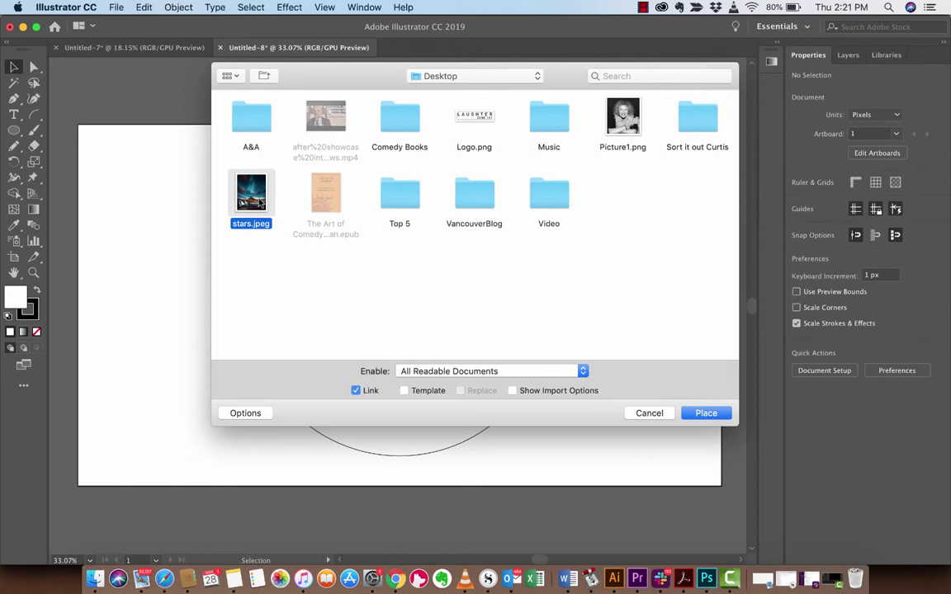
left_click(703, 417)
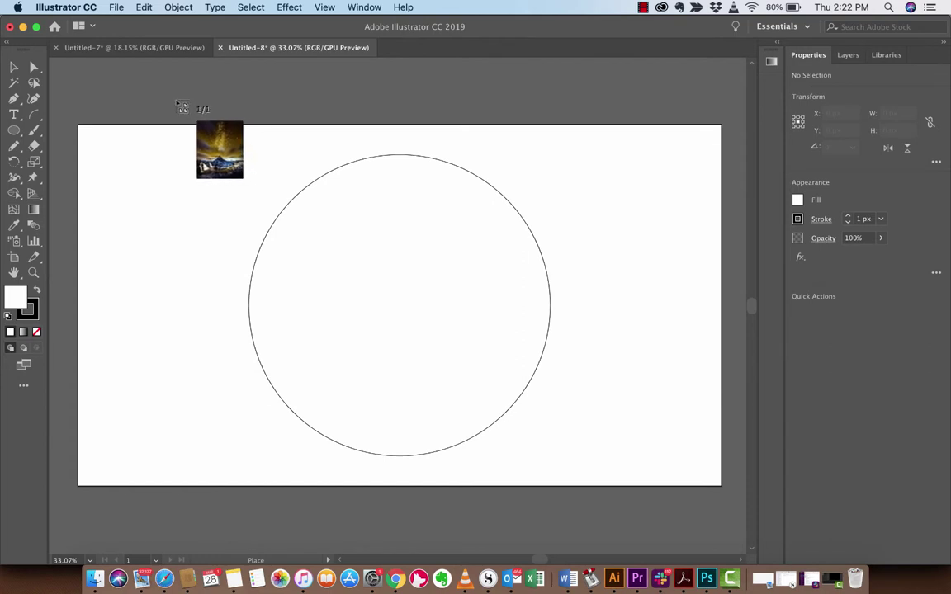
Place stars.jpeg from the artboard's top-left corner so it covers the circle
mouse_move(175, 99)
left_mouse_down()
mouse_move(323, 242)
mouse_move(792, 556)
mouse_move(782, 570)
mouse_move(584, 477)
mouse_move(424, 369)
left_mouse_up()
scroll(423, 367, "up", 5)
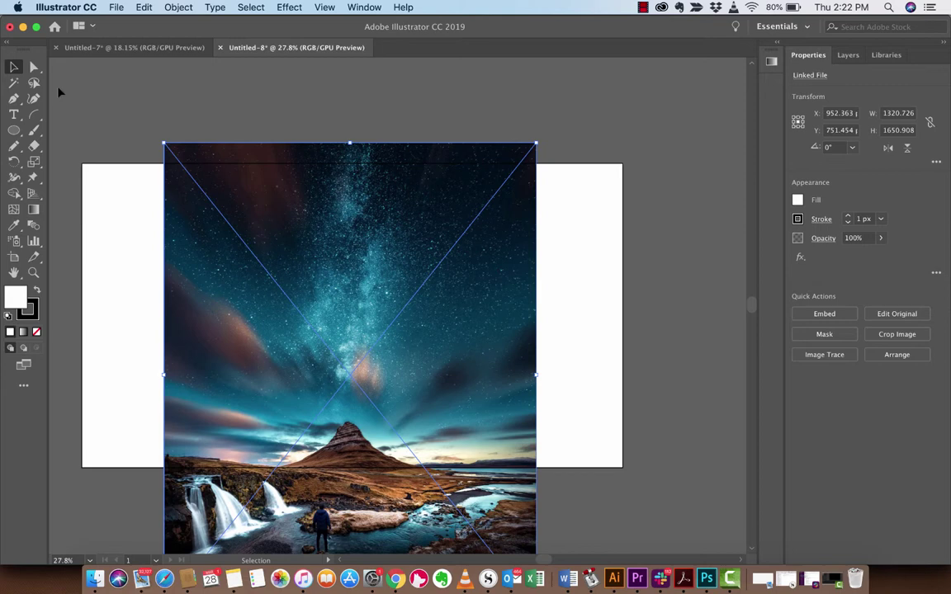
left_click(83, 99)
scroll(367, 239, "down", 2)
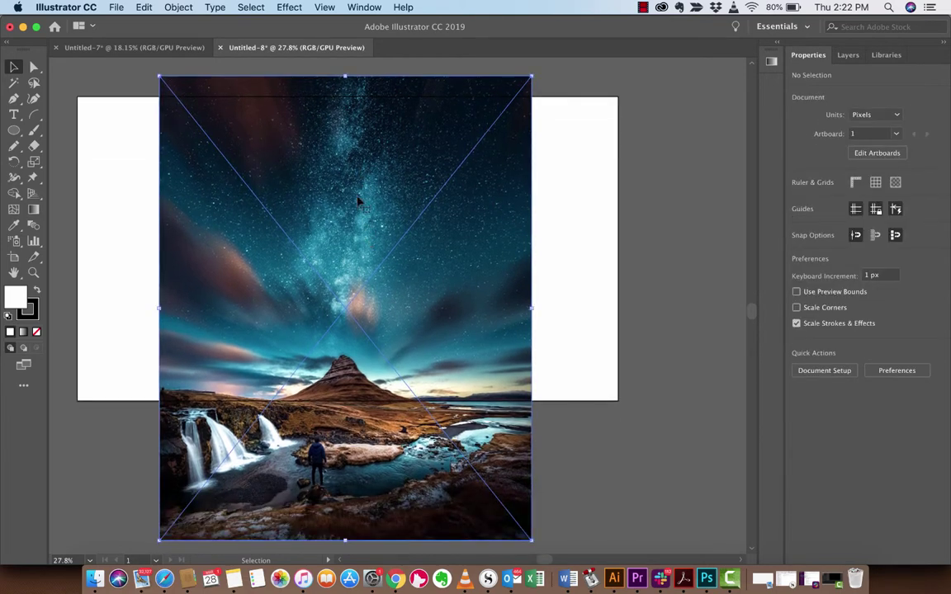
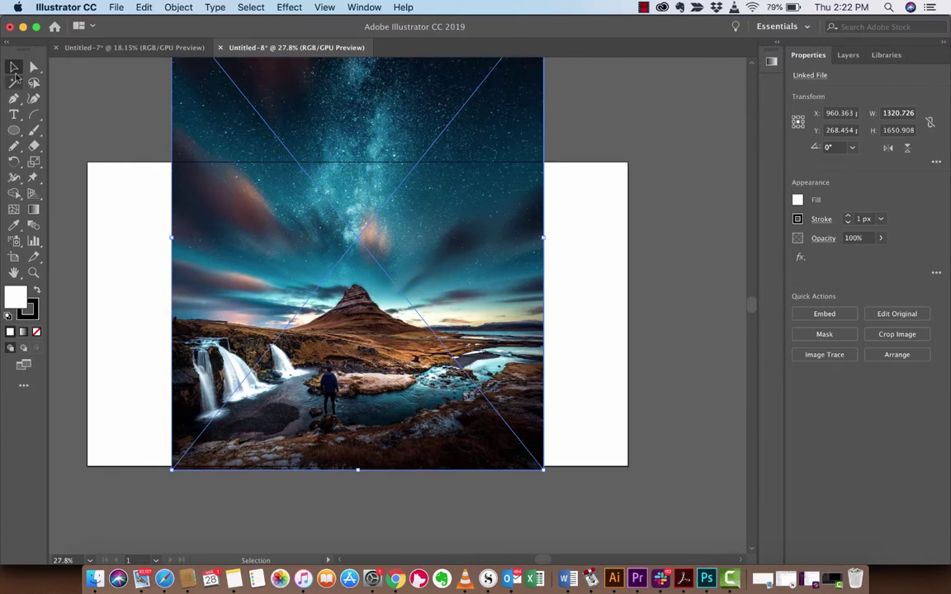
Send the landscape photo behind the white circle and check the stacking in Layer 1
scroll(192, 172, "up", 1)
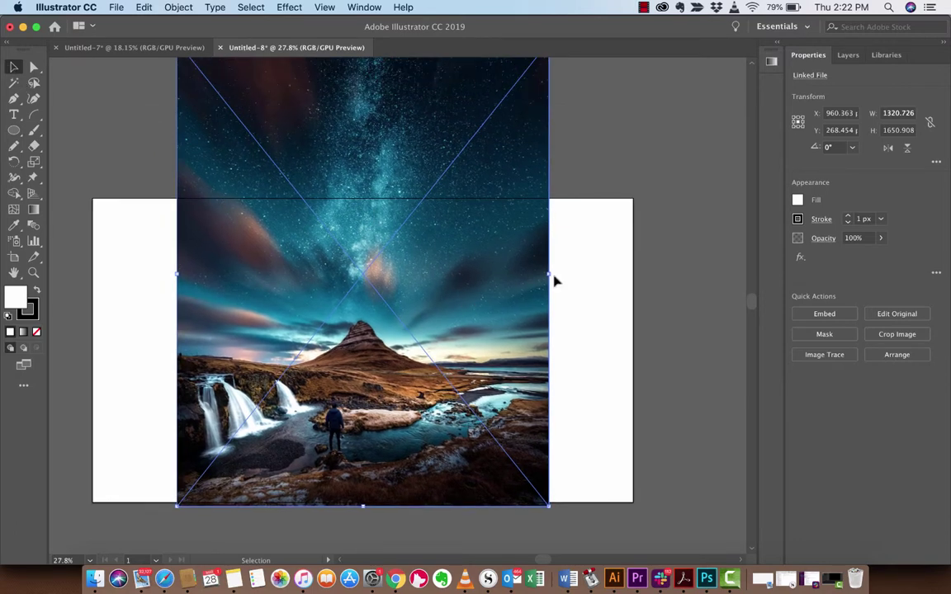
left_click(588, 266)
left_click(489, 267)
right_click(480, 271)
mouse_move(523, 370)
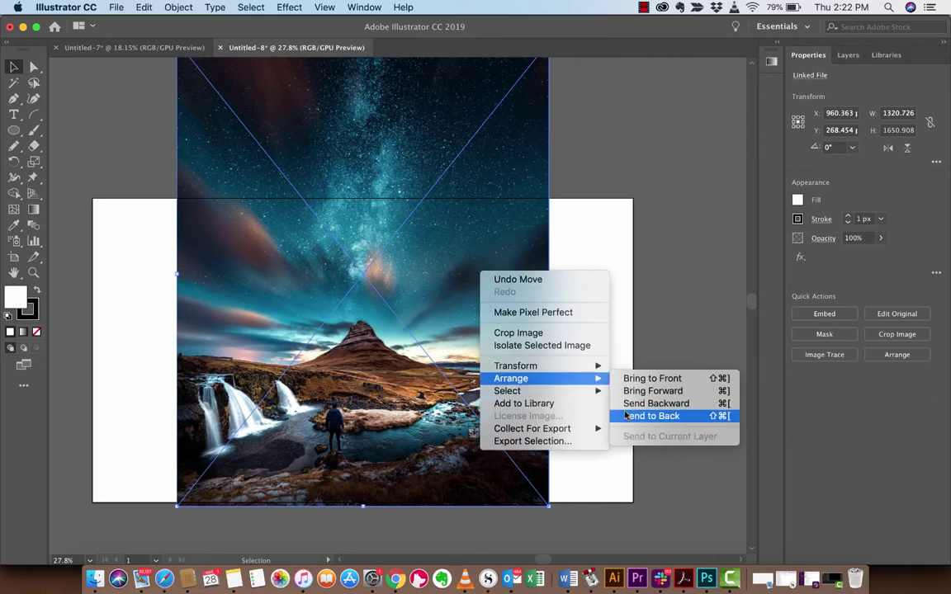
left_click(626, 418)
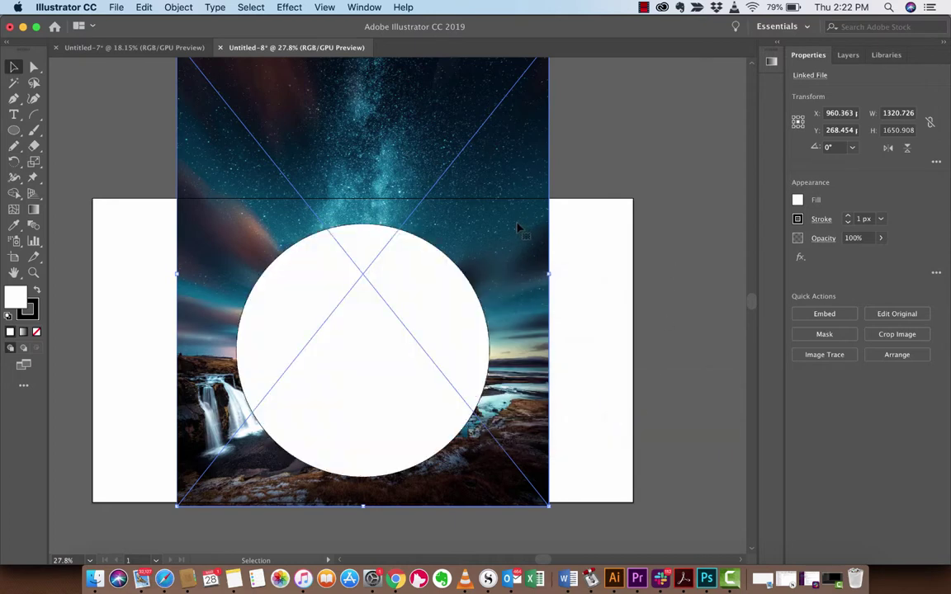
left_click(848, 54)
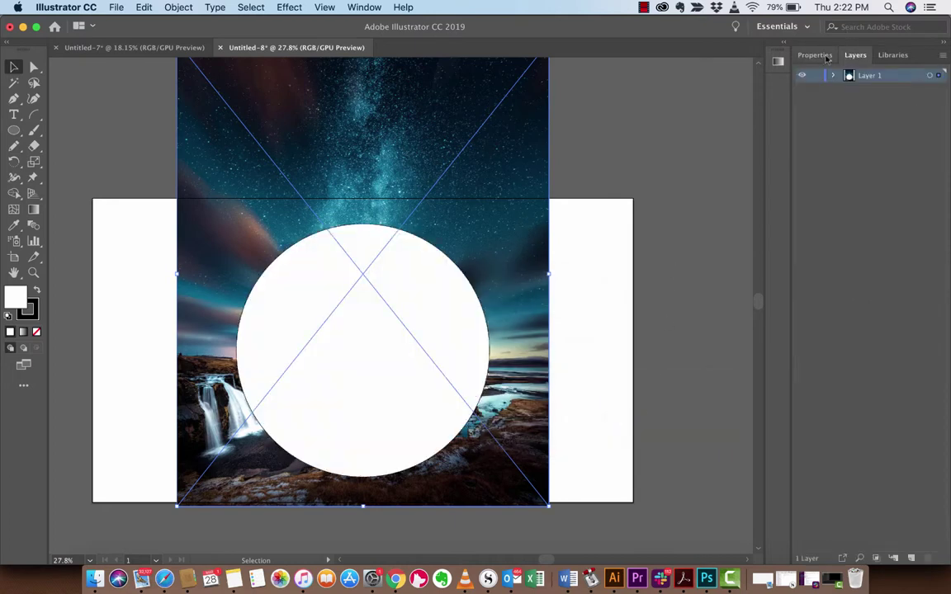
left_click(834, 75)
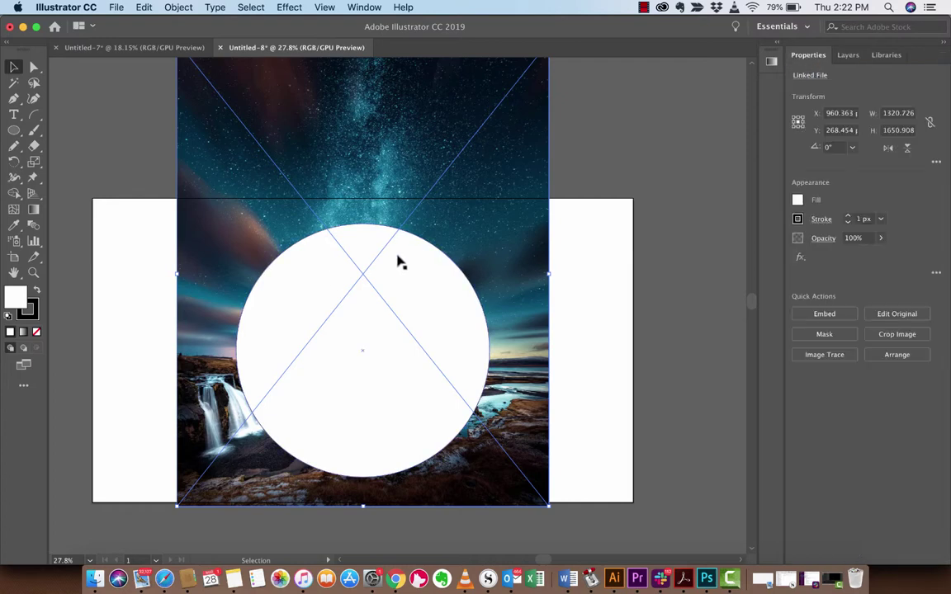
Select the white circle plus the photo and apply Make Clipping Mask
left_click(421, 339)
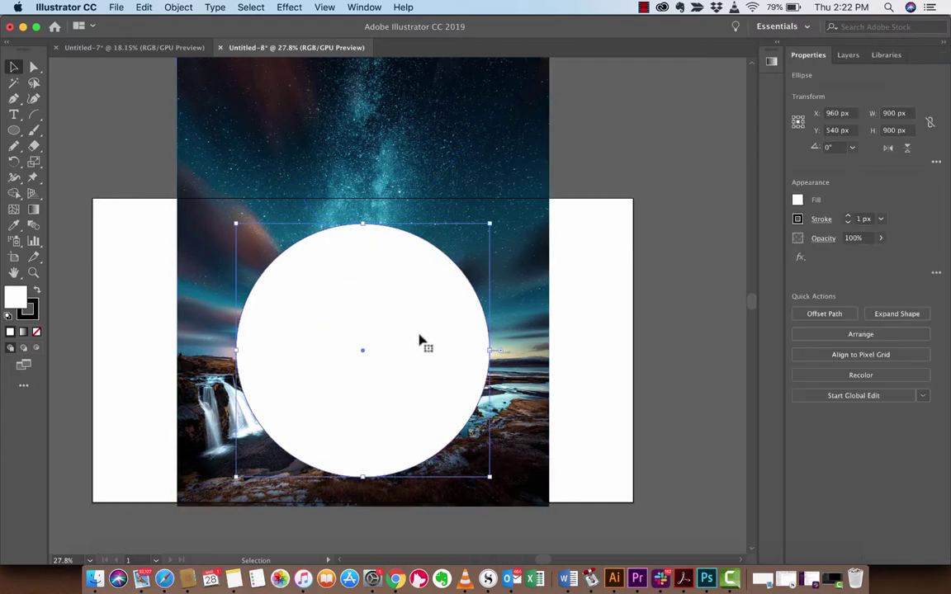
left_click(518, 195, "shift")
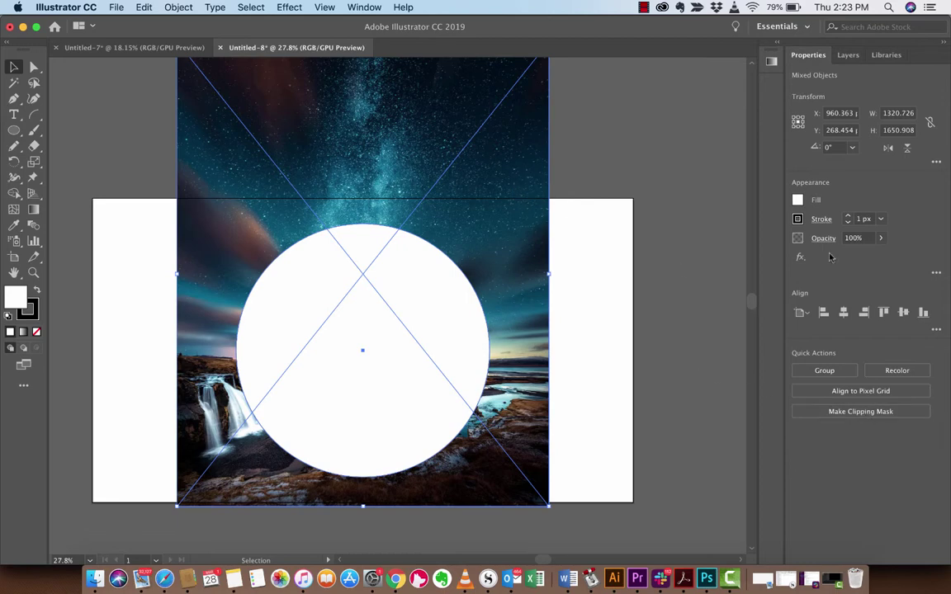
left_click(846, 410)
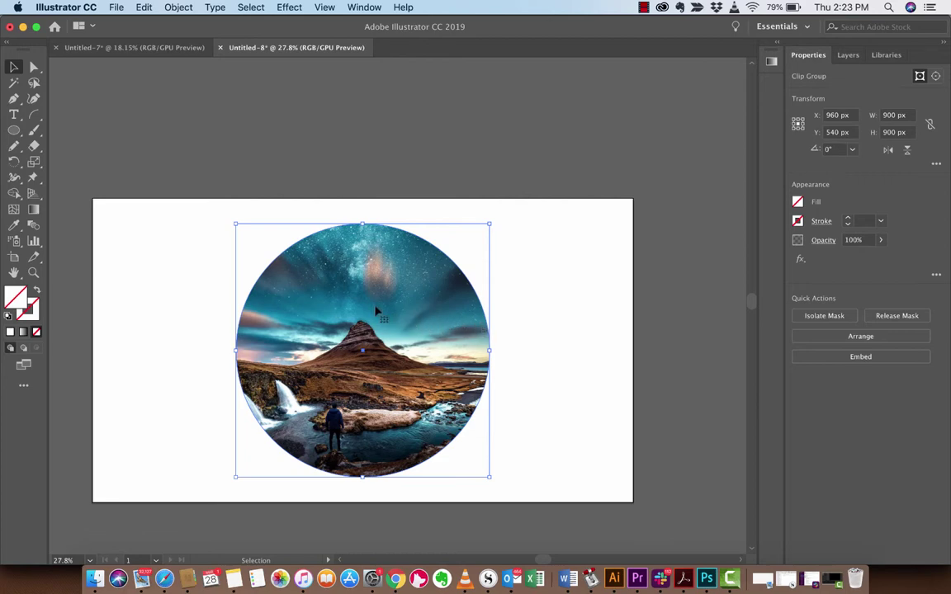
Marquee-select the round clipped photo and delete it
left_click(269, 116)
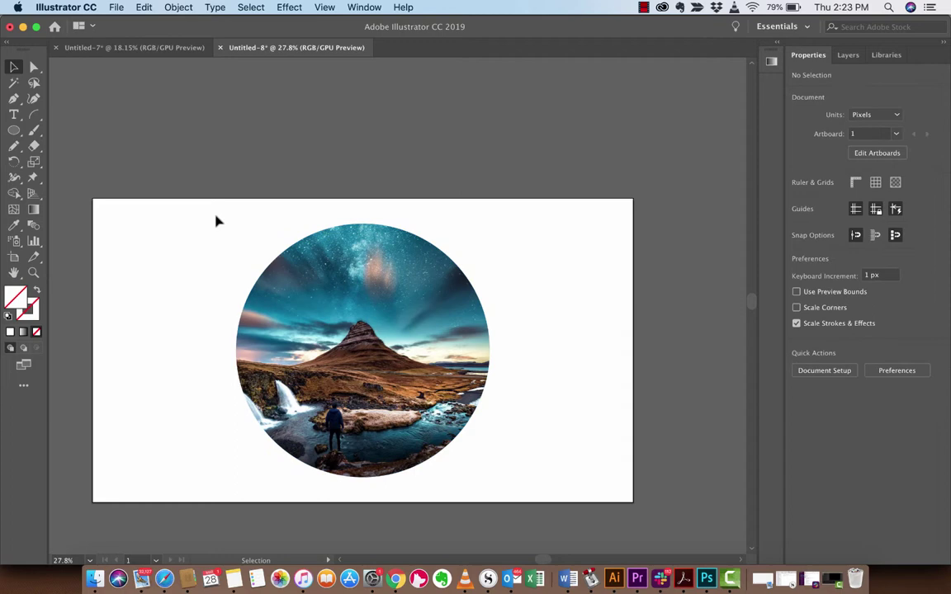
left_click_drag(239, 237, 528, 458)
key("Delete")
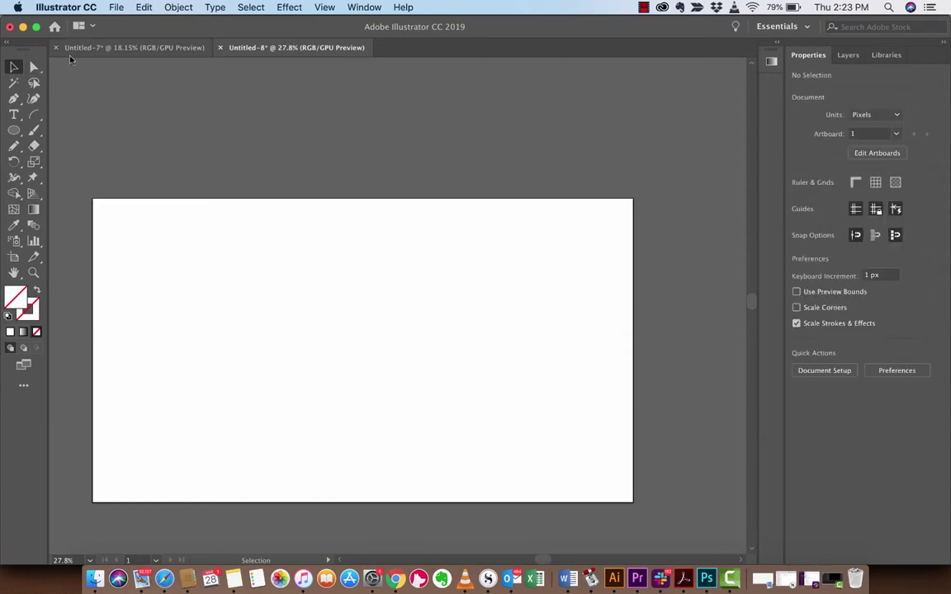
Draw a circle near the artboard's left side and test moving it right, then undo
left_click(13, 130)
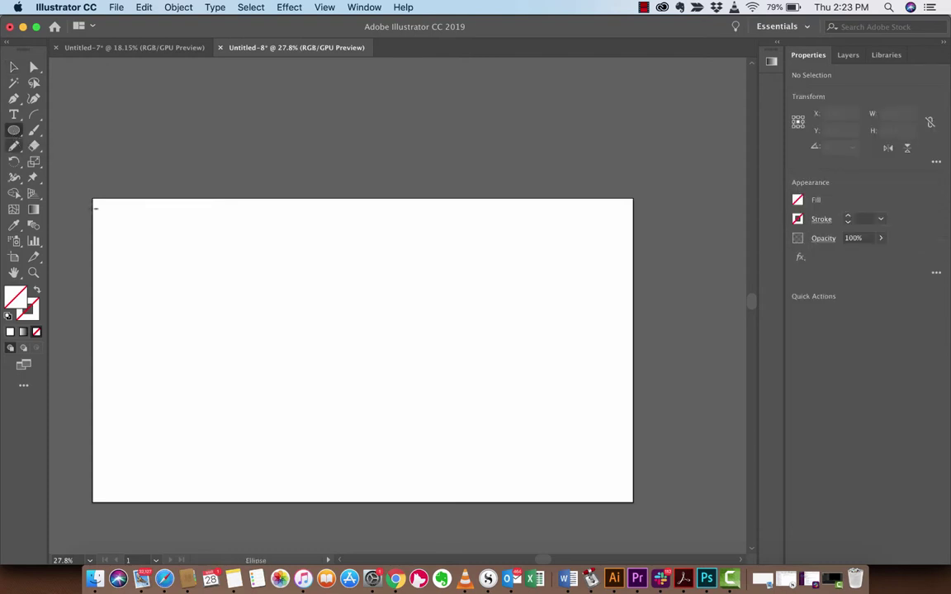
left_click_drag(150, 251, 256, 320)
left_click(13, 67)
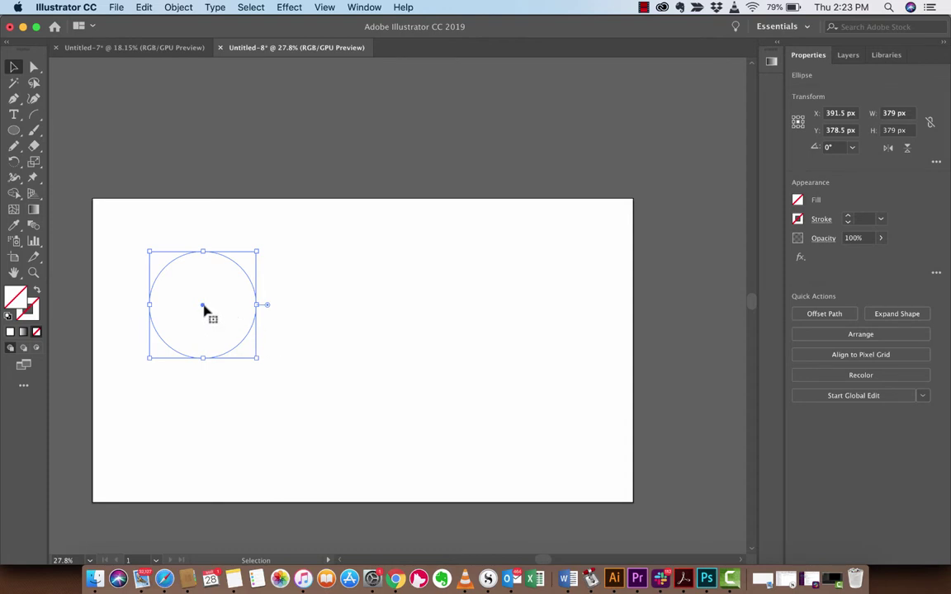
left_click_drag(204, 307, 329, 317)
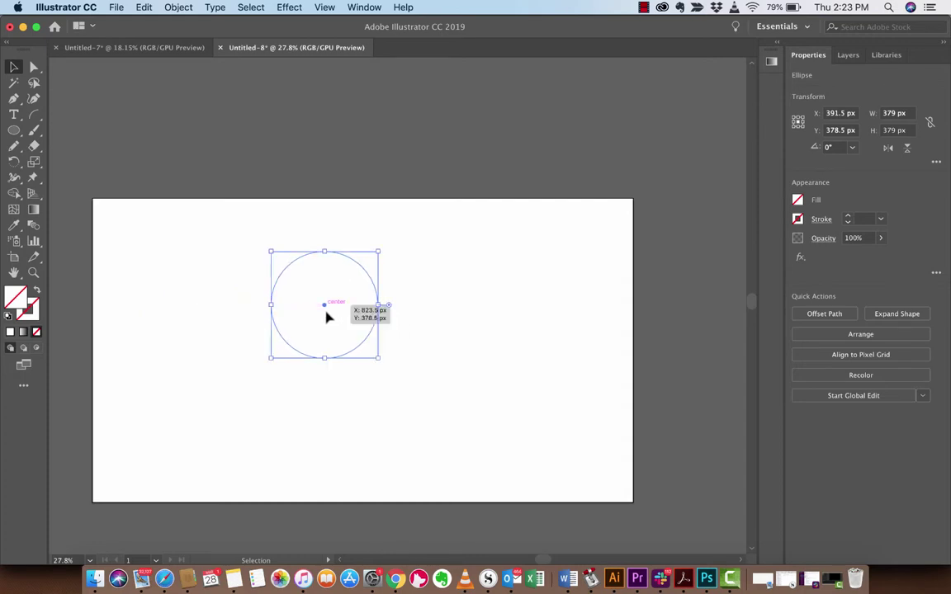
key("super+z")
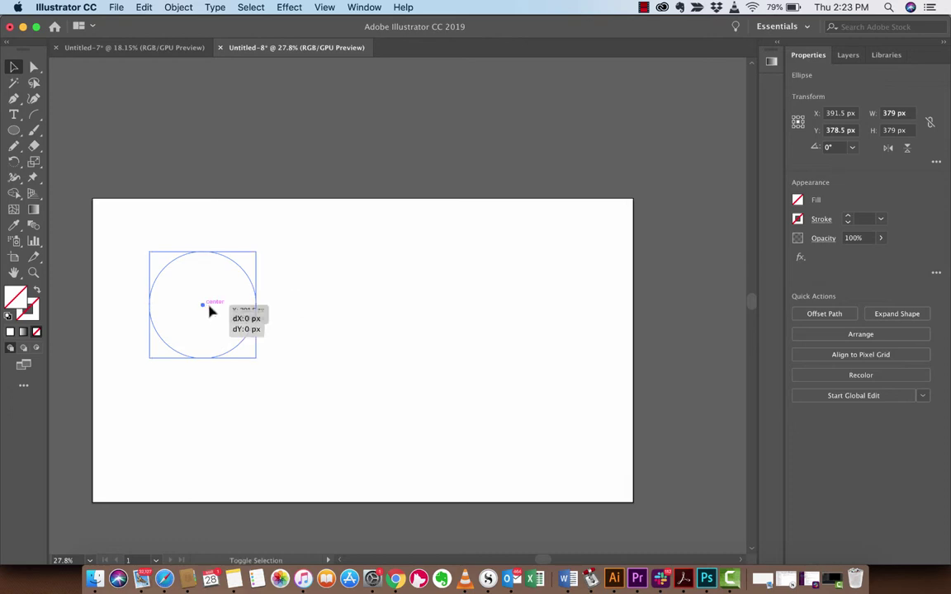
Try two more rightward moves of the circle, undoing each, and clear the selection
left_click_drag(209, 310, 330, 312)
key("super+z")
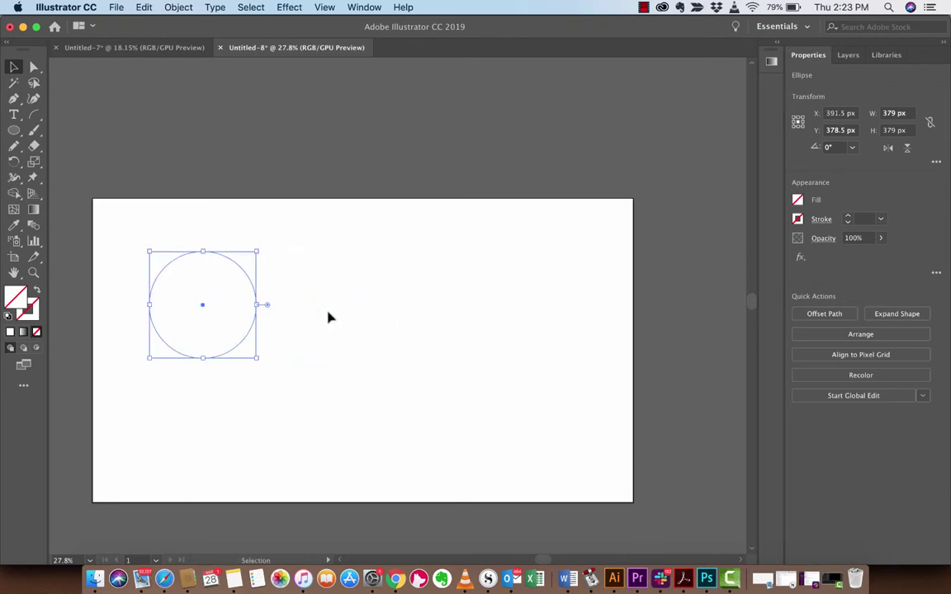
left_click_drag(203, 311, 323, 312)
key("super+z")
left_click(192, 222)
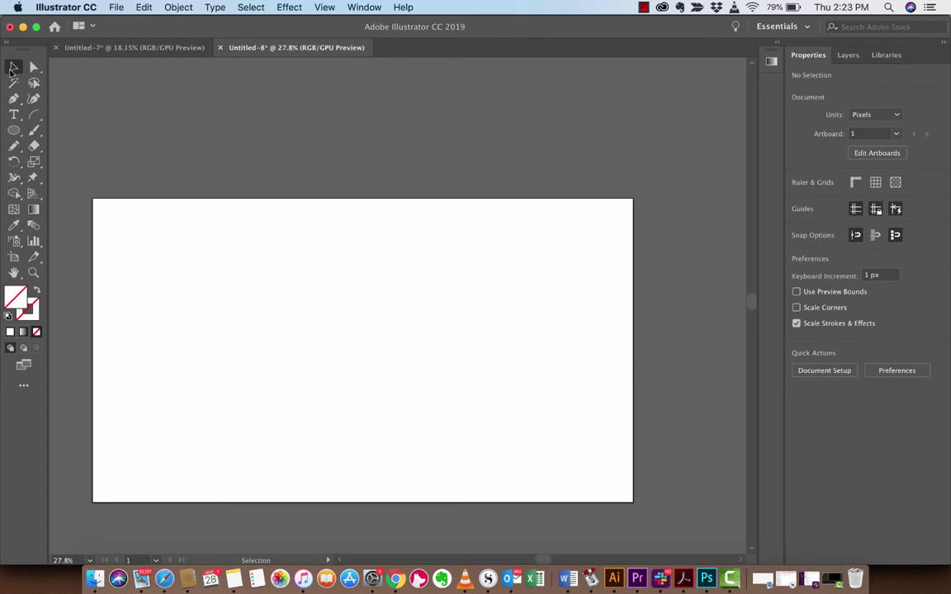
left_click_drag(120, 210, 450, 478)
left_click(450, 478)
left_click(14, 130)
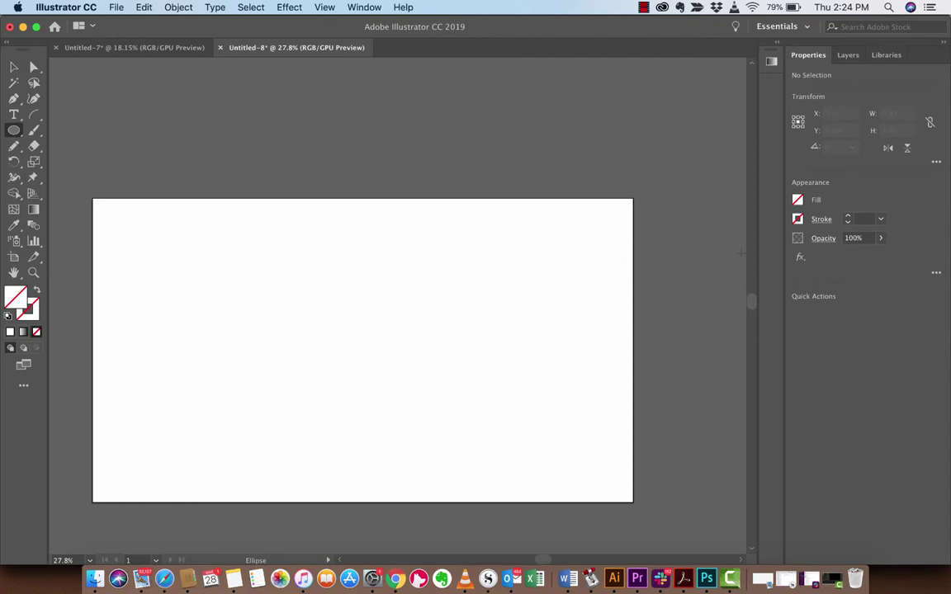
Set the fill to red and draw a circle on the artboard's left
left_click(798, 201)
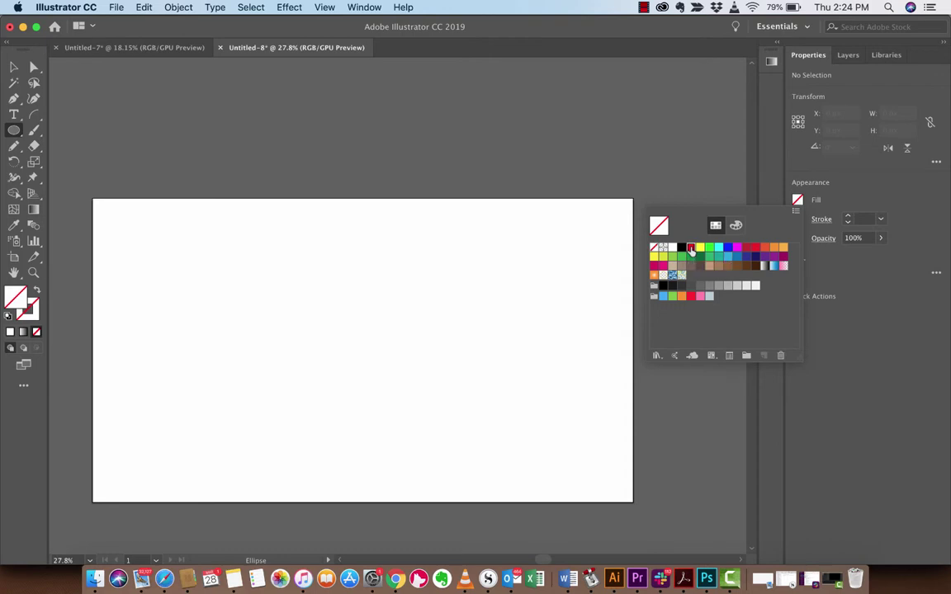
left_click(691, 248)
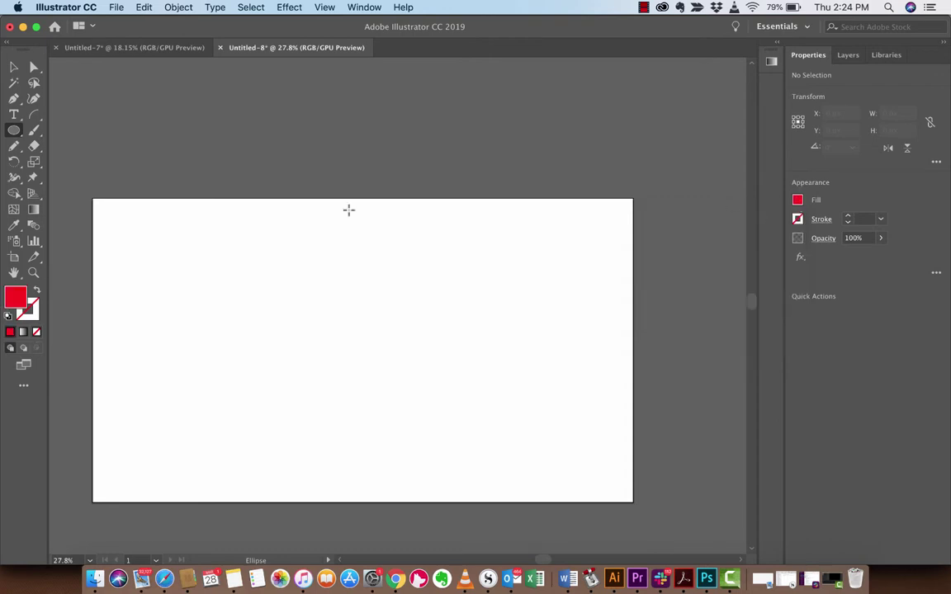
left_click_drag(154, 268, 297, 397)
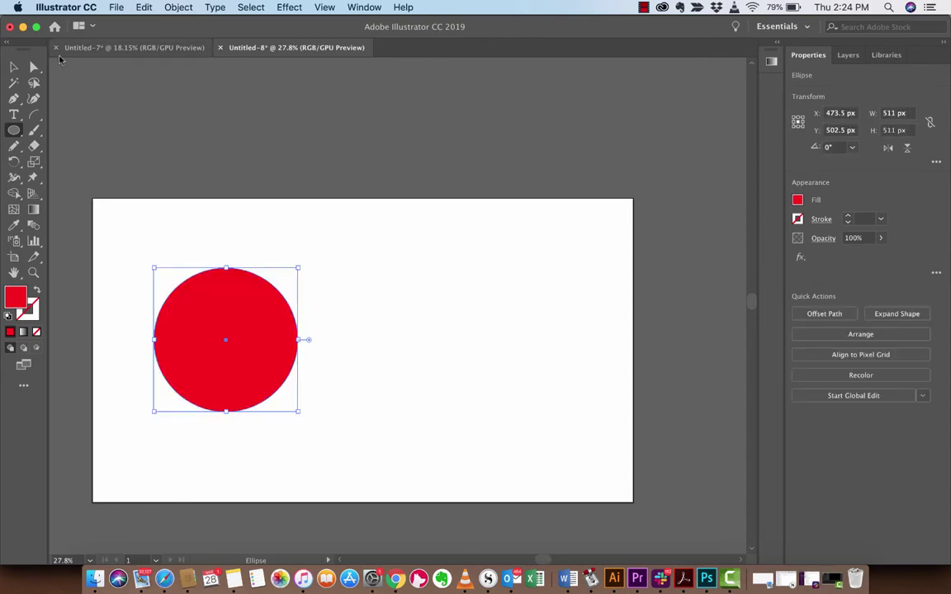
Alt-drag two copies of the red circle to the right, forming a row of three
left_click(14, 66)
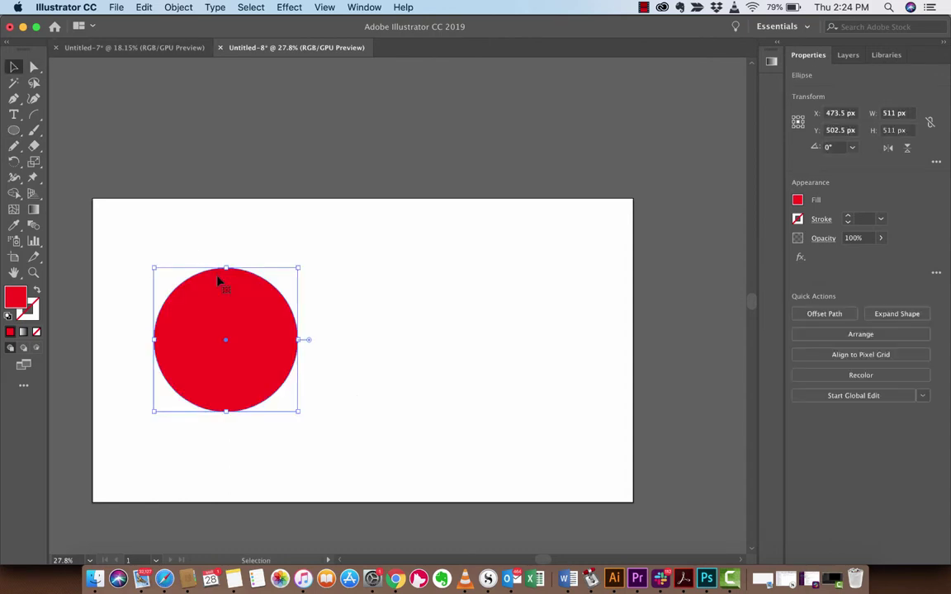
left_click(293, 248)
left_click(251, 313)
left_click_drag(255, 339, 416, 342)
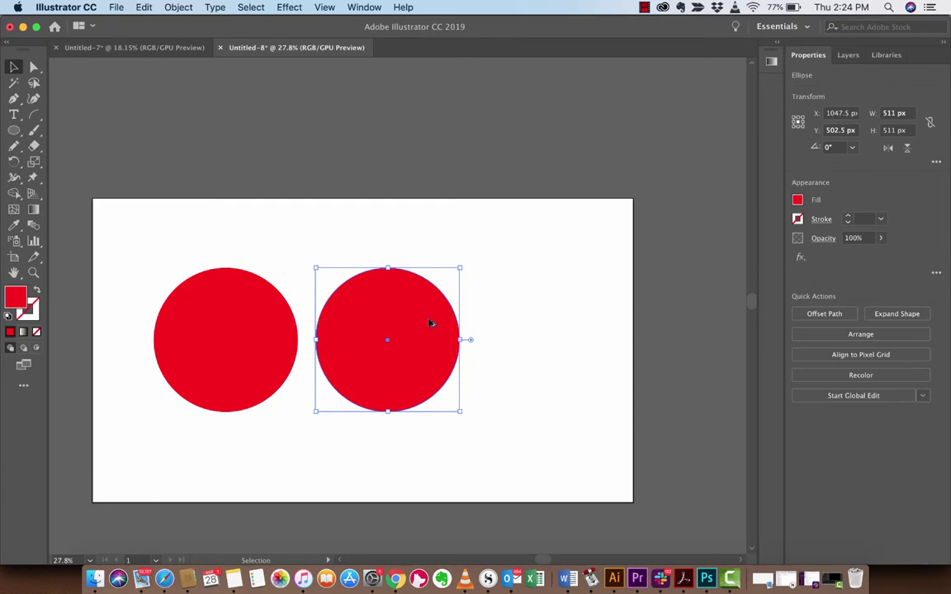
key("super+shift+a")
left_click(424, 333)
left_click_drag(424, 334, 583, 333)
Marquee-select the three red circles and shift them left to centre them
left_click(64, 107)
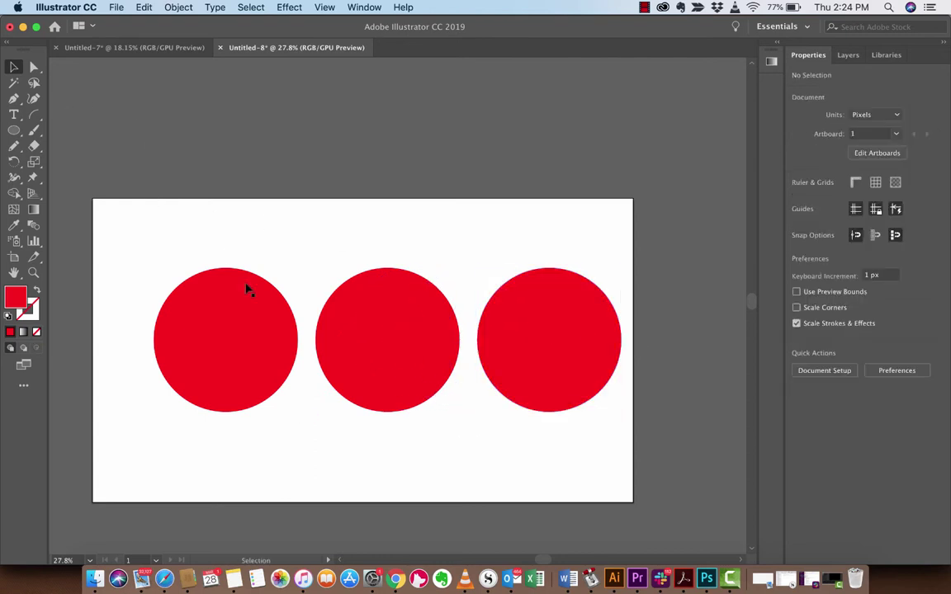
left_click_drag(144, 266, 653, 488)
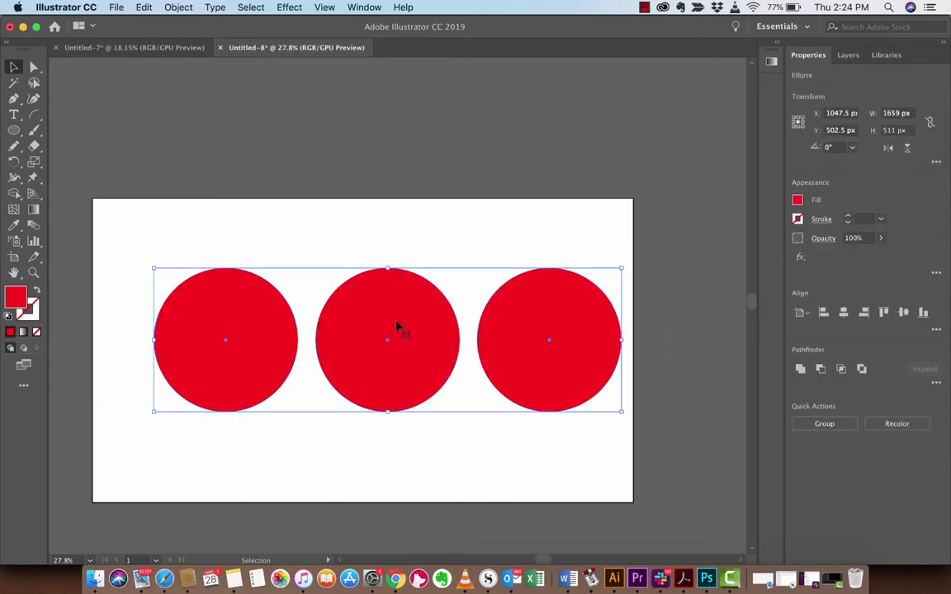
left_click_drag(375, 331, 351, 330)
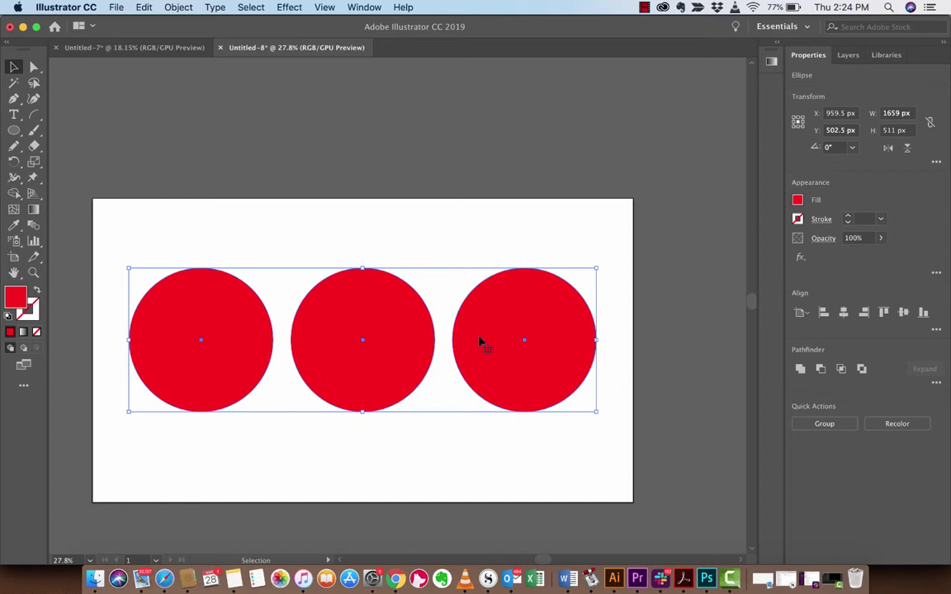
Shift-select all three circles and group them via Quick Actions
left_click(547, 239)
left_click(509, 299)
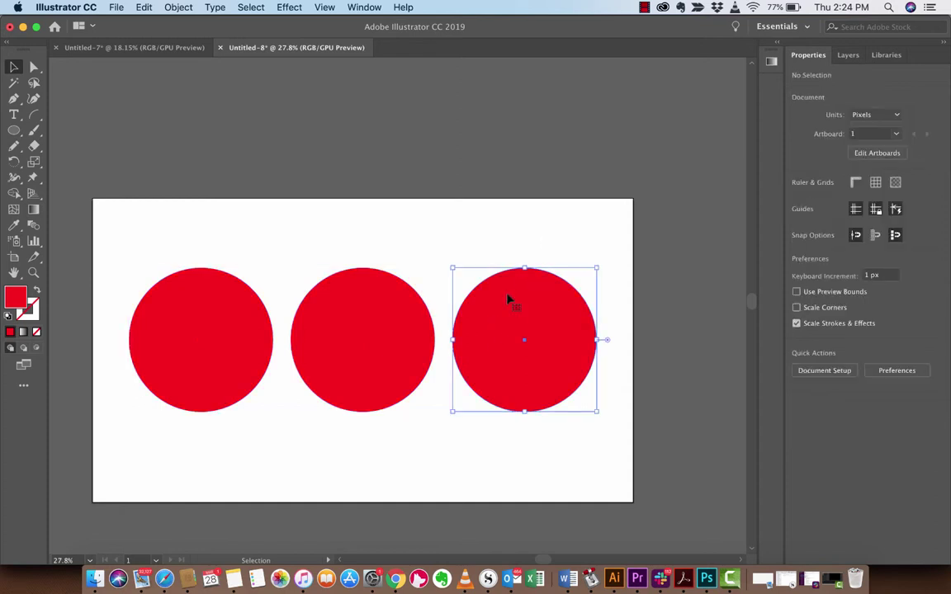
left_click(388, 315, "shift")
left_click(219, 310, "shift")
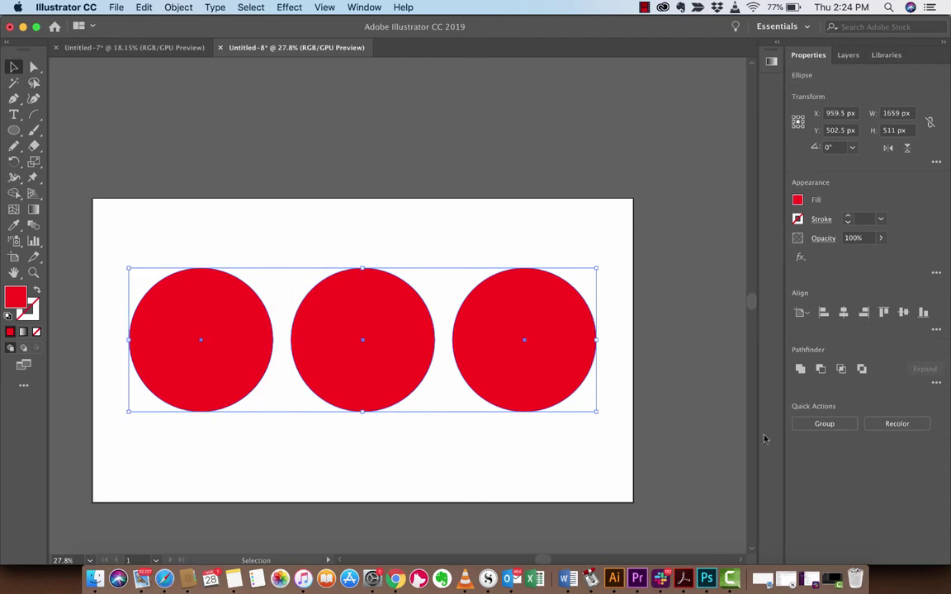
left_click(826, 425)
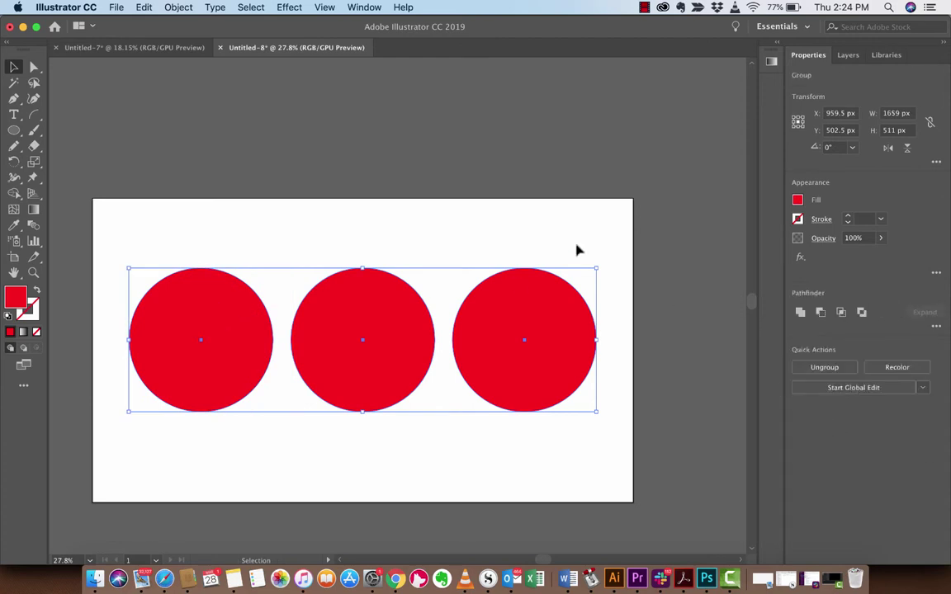
Test moving the circle group, undo the move, and reselect the group
left_click(429, 254)
left_click_drag(384, 310, 405, 266)
key("super+z")
left_click(393, 249)
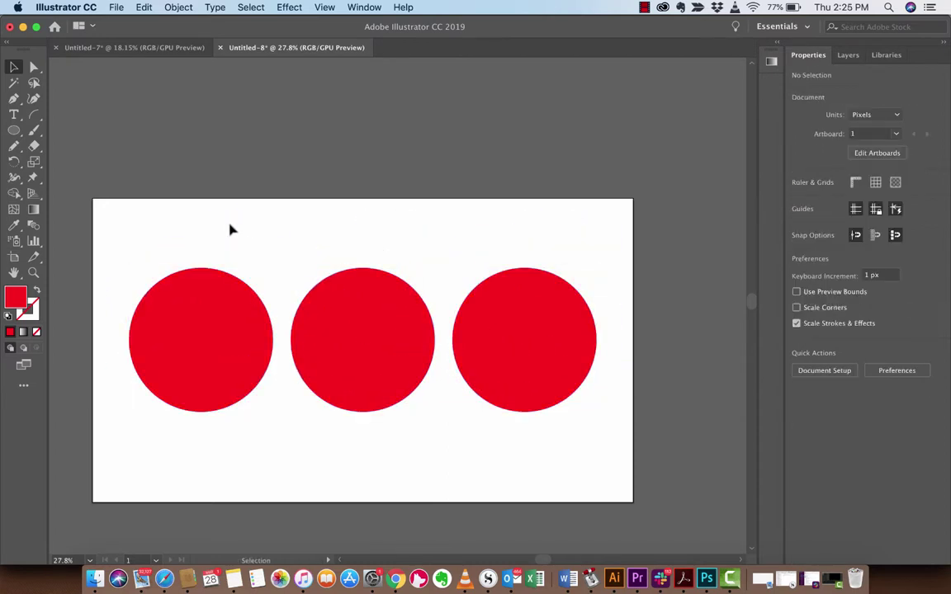
left_click(209, 329)
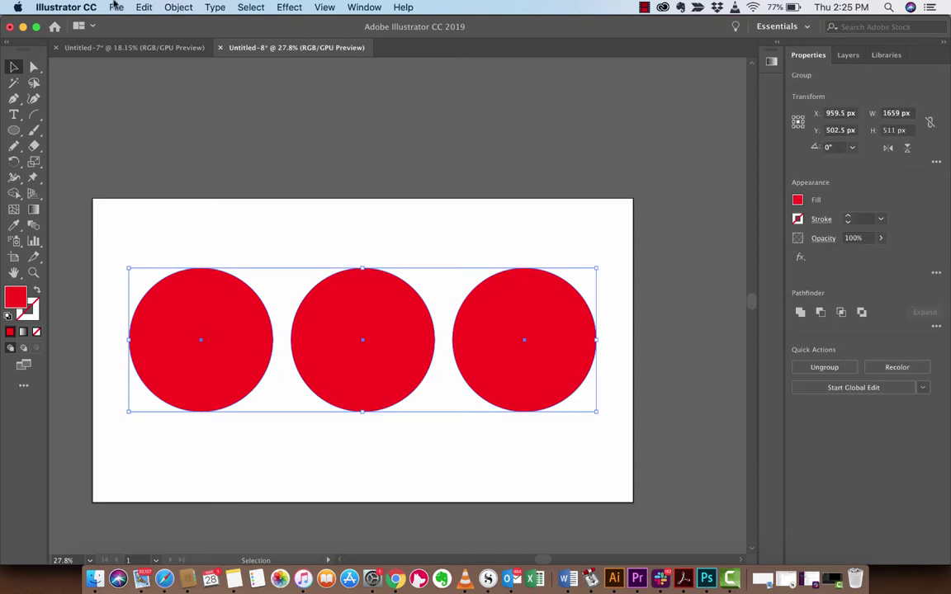
left_click(110, 7)
Choose stars.jpeg in the Place dialog and confirm placing it
left_click(127, 201)
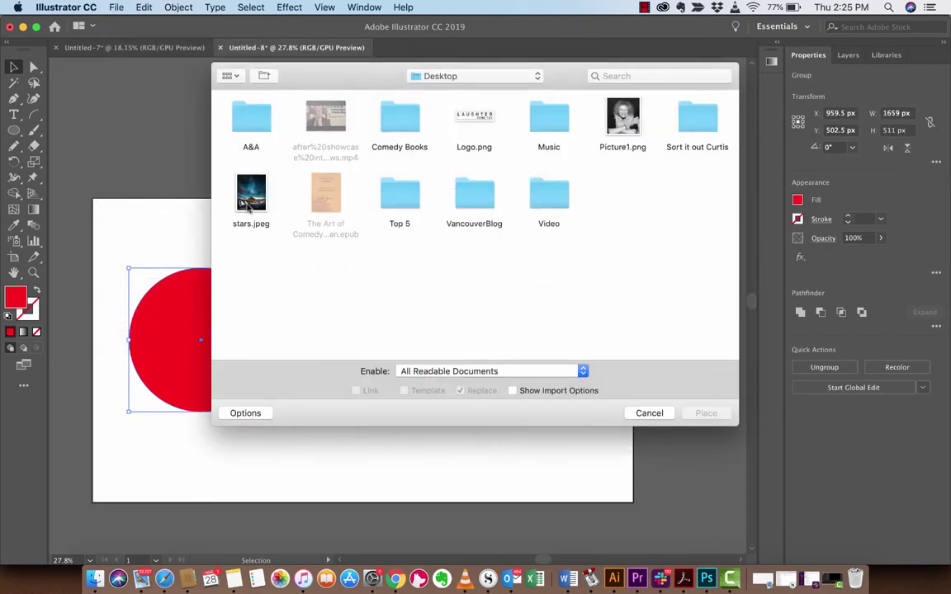
left_click(248, 196)
left_click(708, 415)
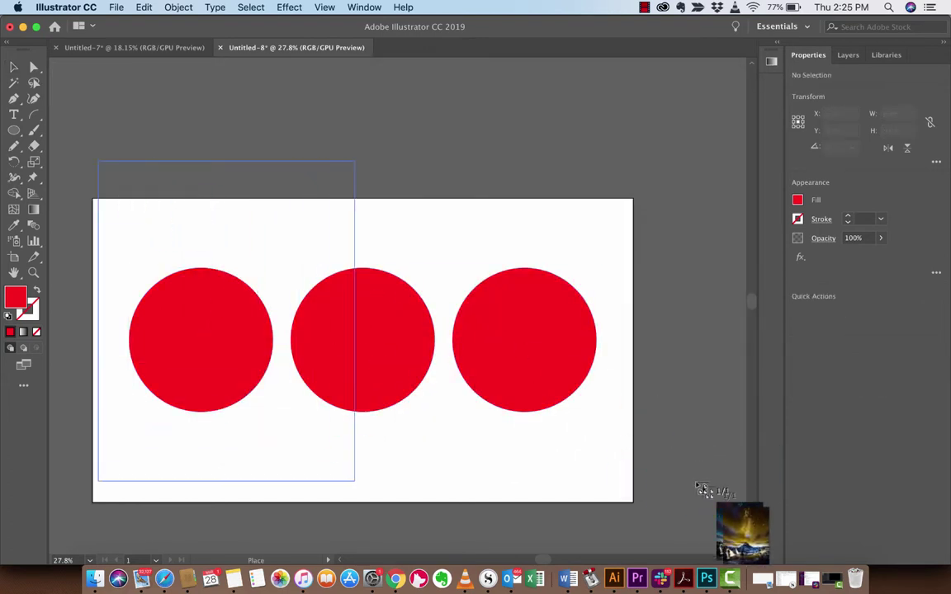
Drop the stars photo onto the canvas and drag it up to cover the artboard
scroll(707, 520, "right", 5)
scroll(660, 537, "down", 8)
scroll(660, 537, "right", 7)
left_click(395, 439)
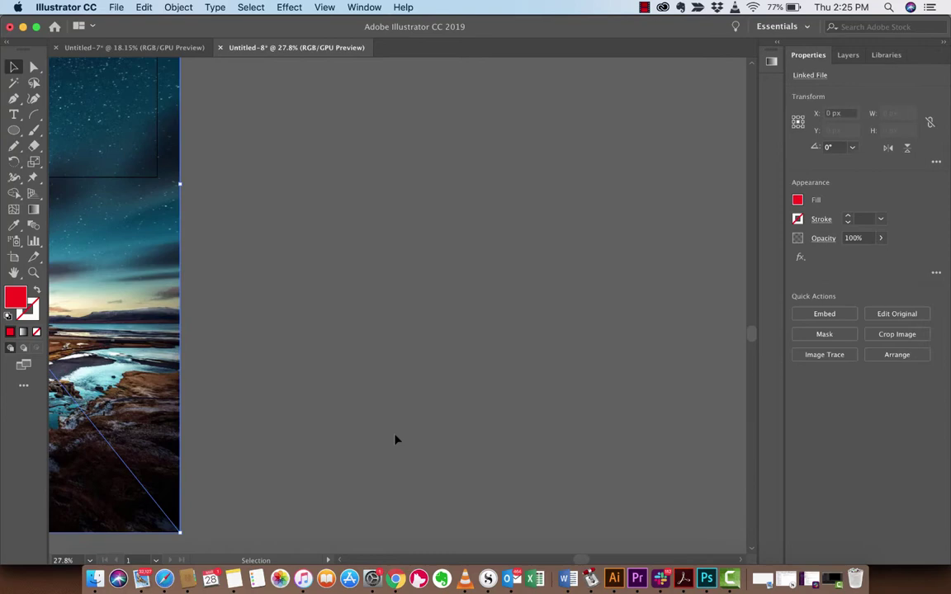
scroll(395, 439, "down", 3)
scroll(215, 328, "left", 5)
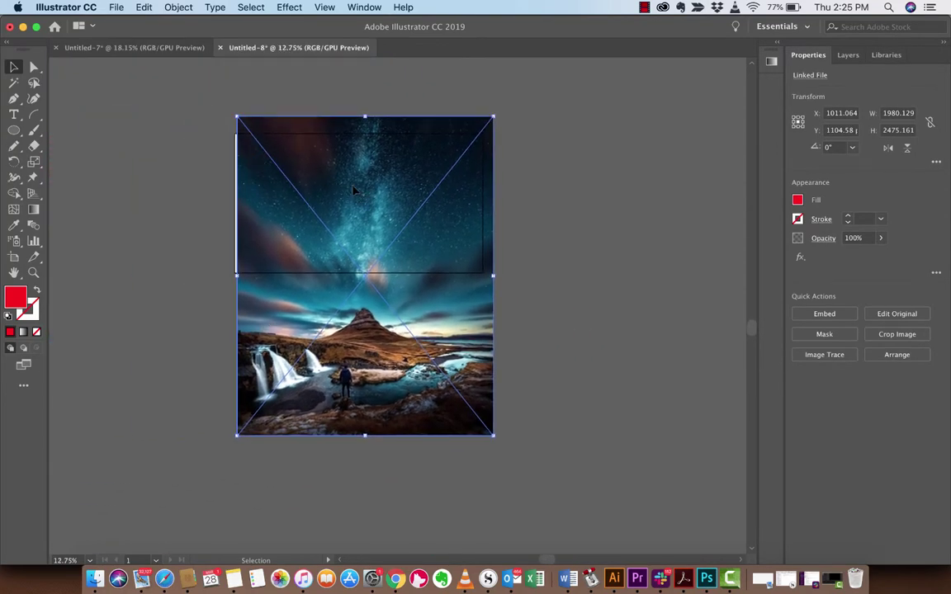
left_click_drag(353, 187, 345, 62)
scroll(523, 208, "up", 4)
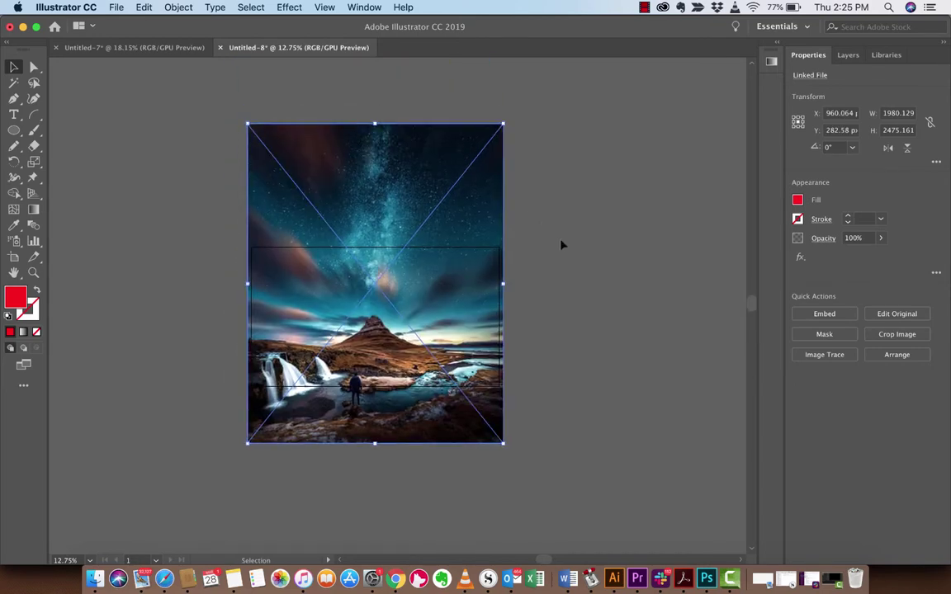
Send the stars photo to the back with Arrange > Send to Back
left_click(561, 244)
left_click(408, 219)
right_click(409, 218)
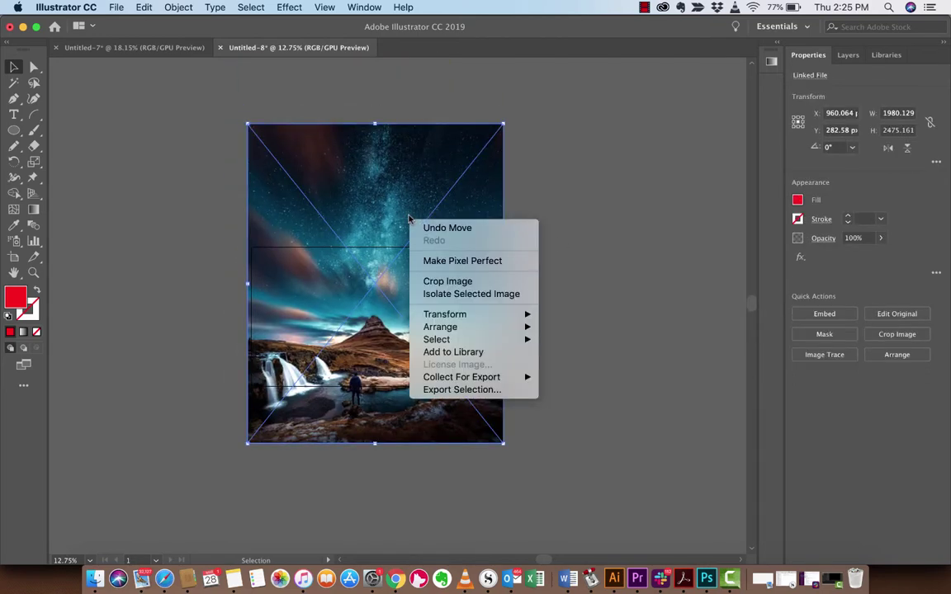
mouse_move(452, 326)
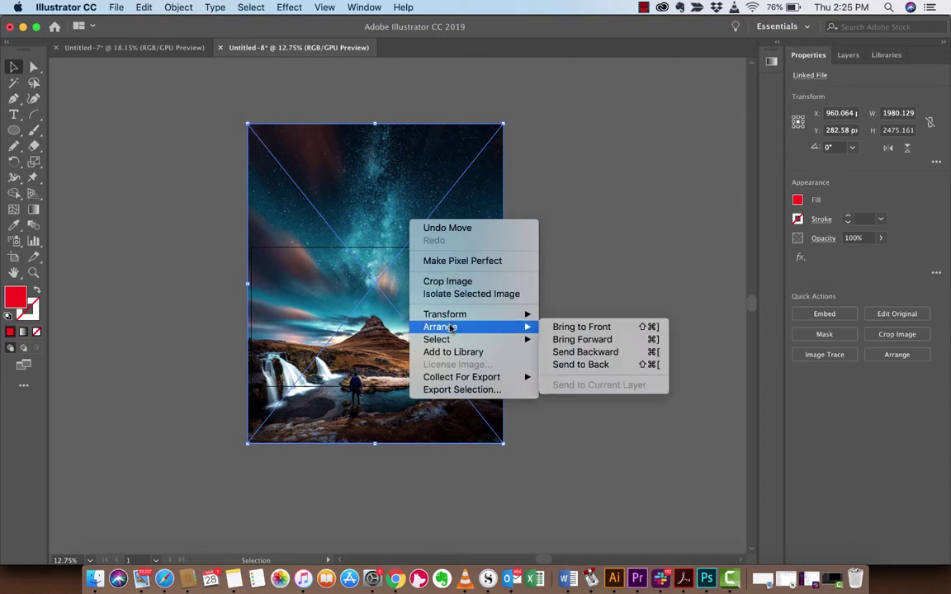
left_click(578, 364)
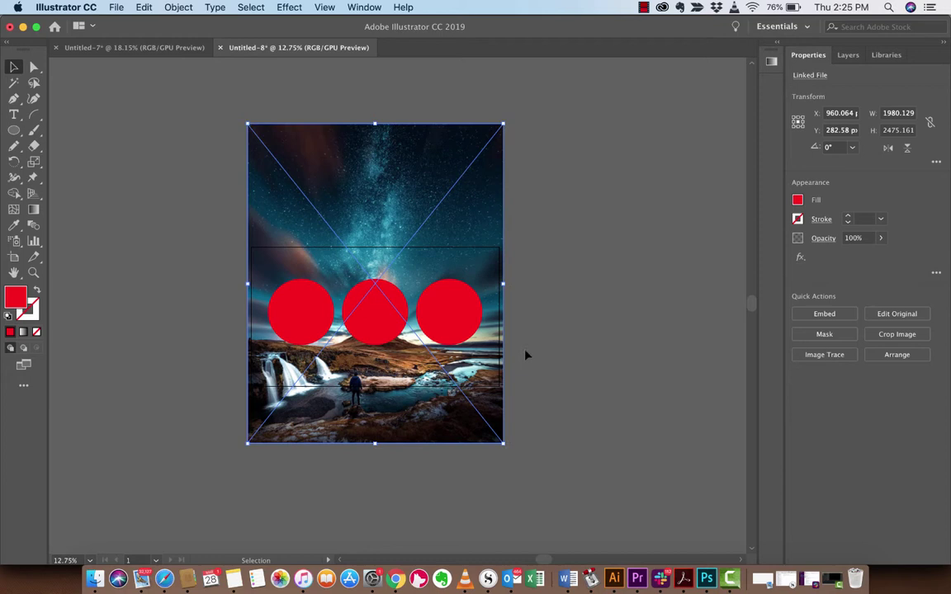
scroll(526, 355, "down", 3)
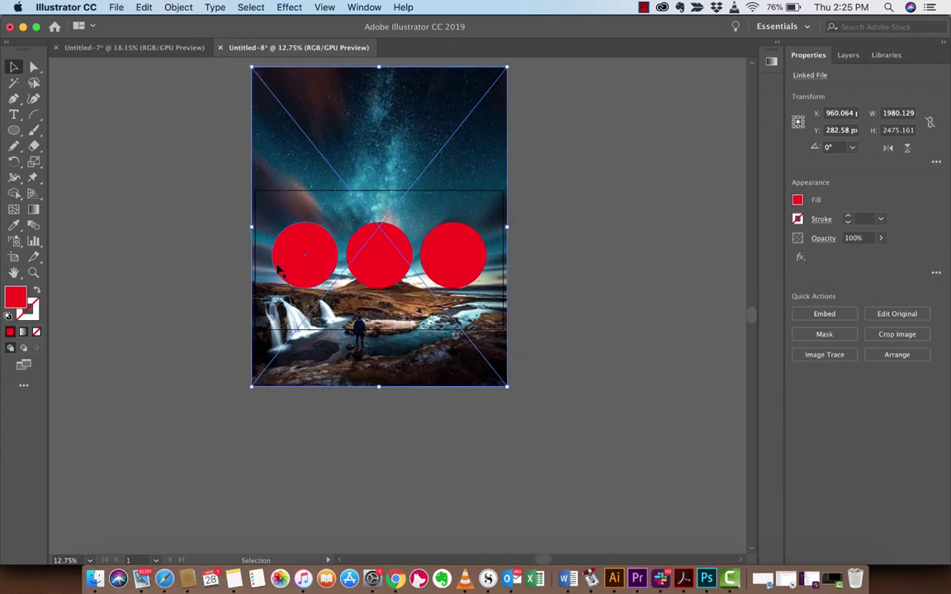
Select the photo with the circle group, try Make Clipping Mask, then undo it
left_click(191, 256)
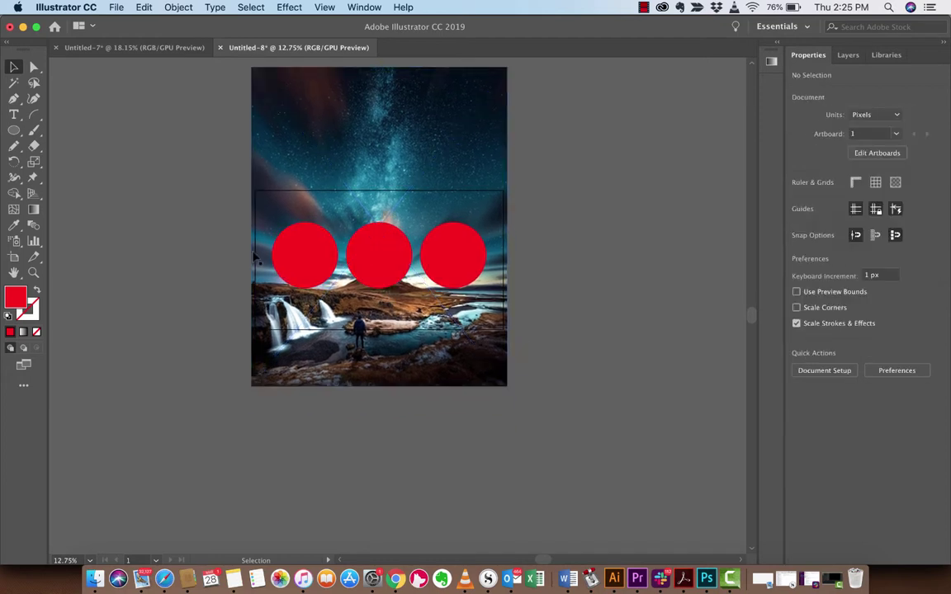
left_click(307, 265)
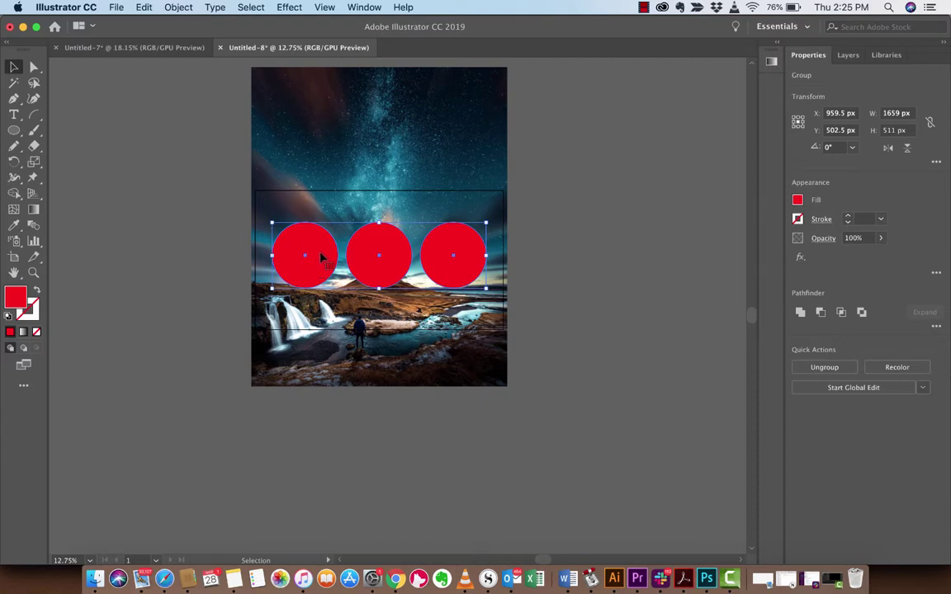
left_click(359, 114)
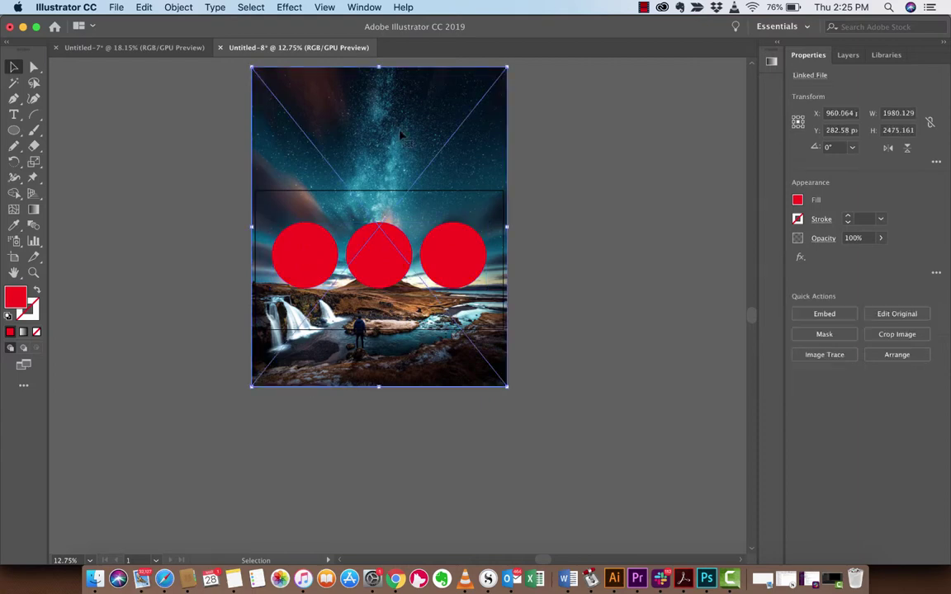
left_click(455, 251, "shift")
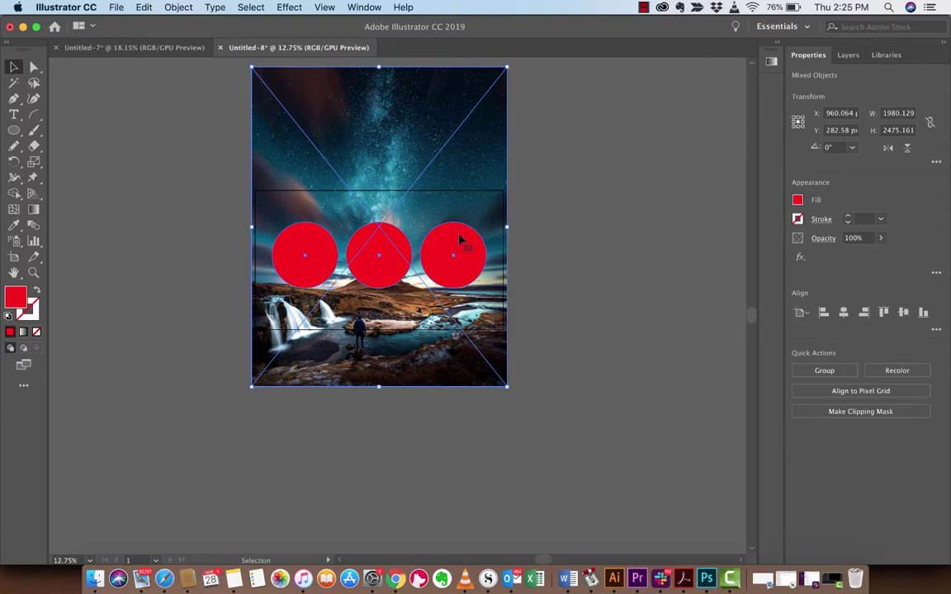
left_click(852, 413)
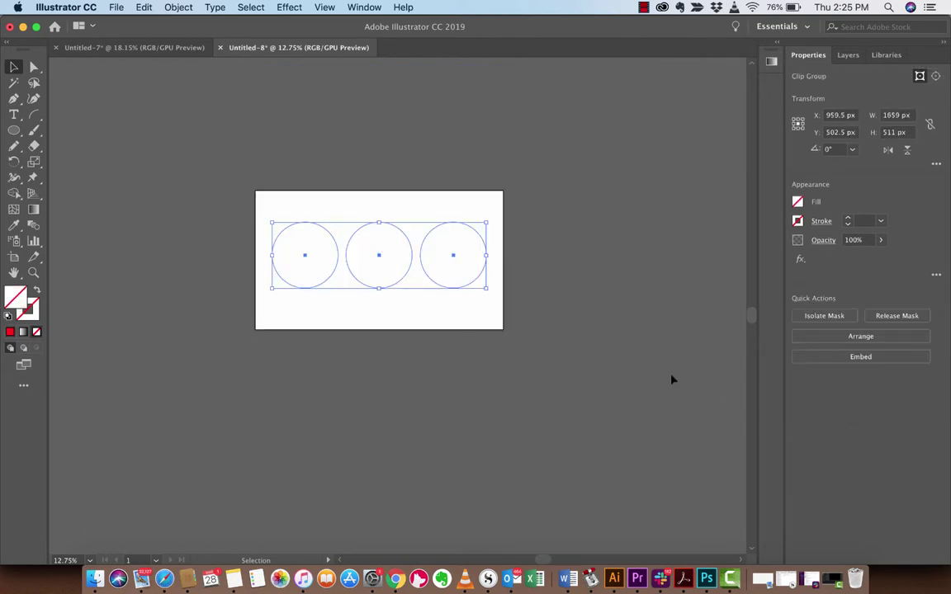
key("super+z")
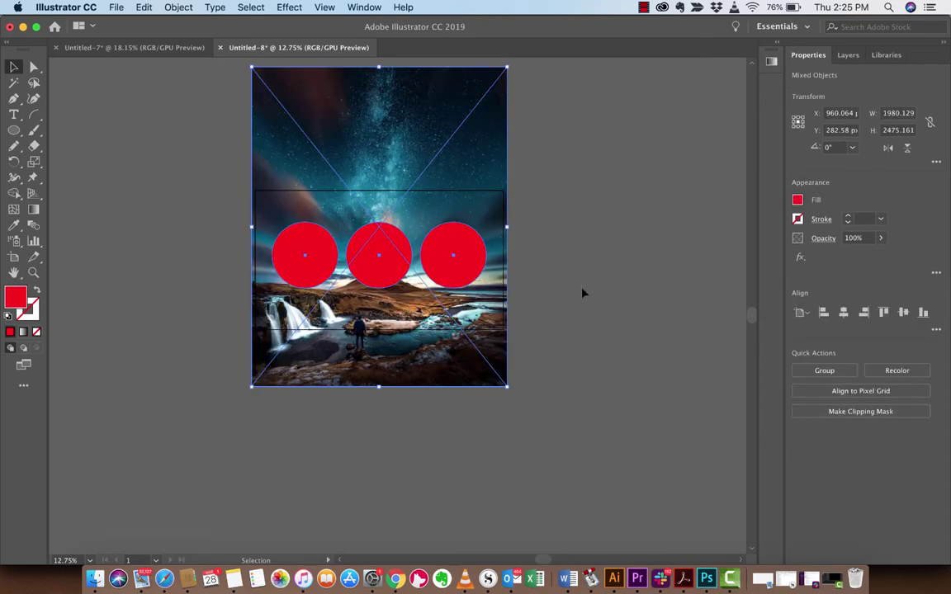
Turn the red circle group into one path with Object > Compound Path > Make
left_click(582, 293)
left_click(303, 257)
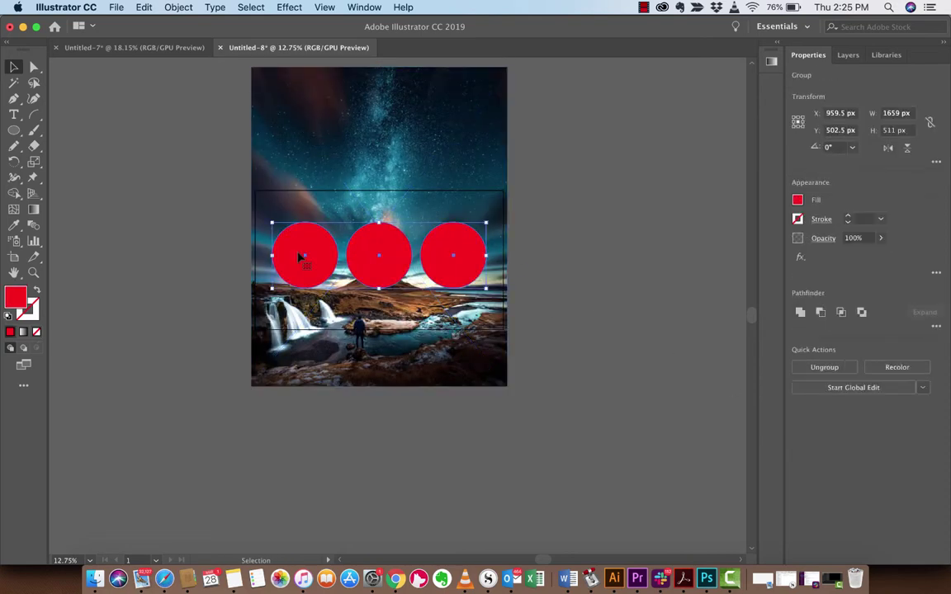
left_click(175, 7)
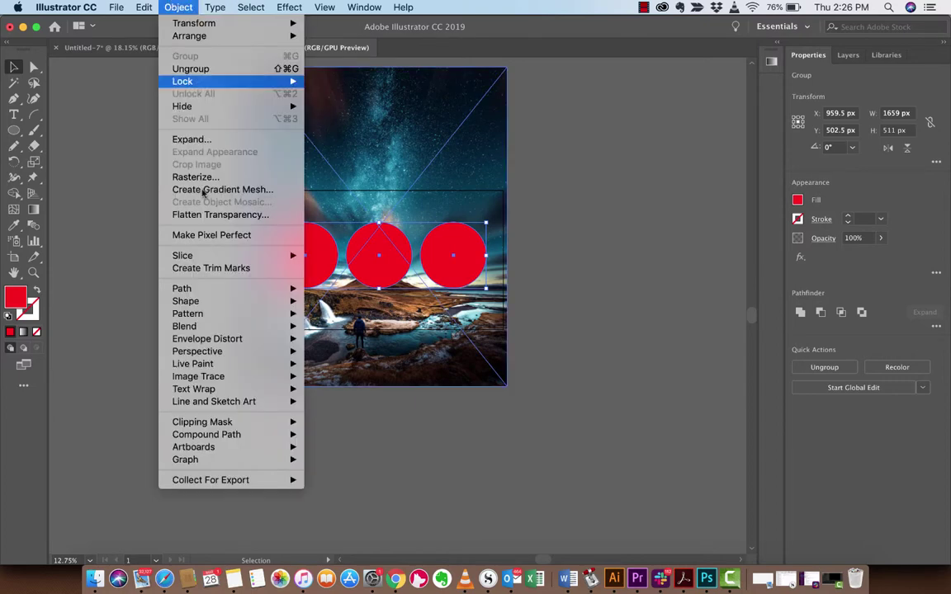
mouse_move(202, 291)
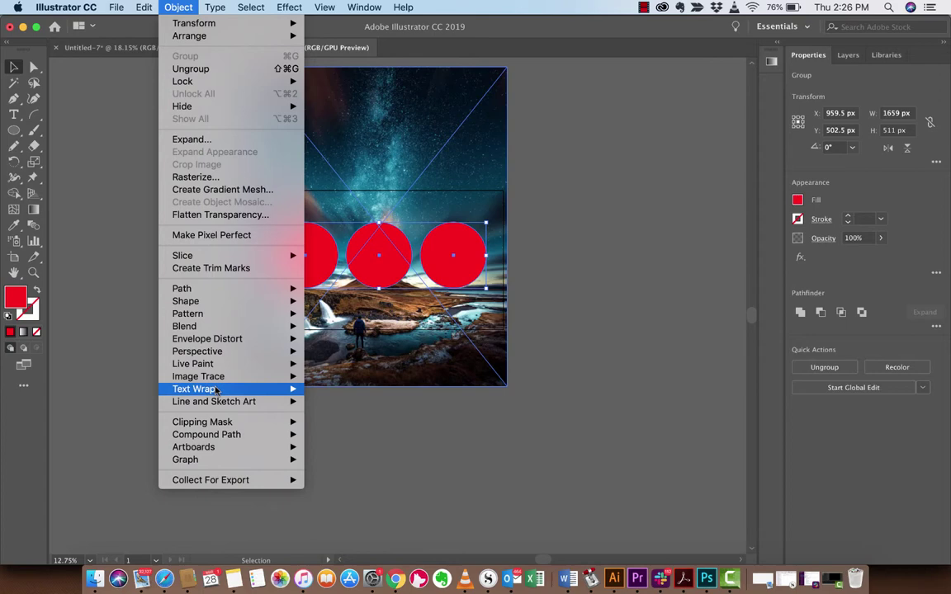
mouse_move(218, 436)
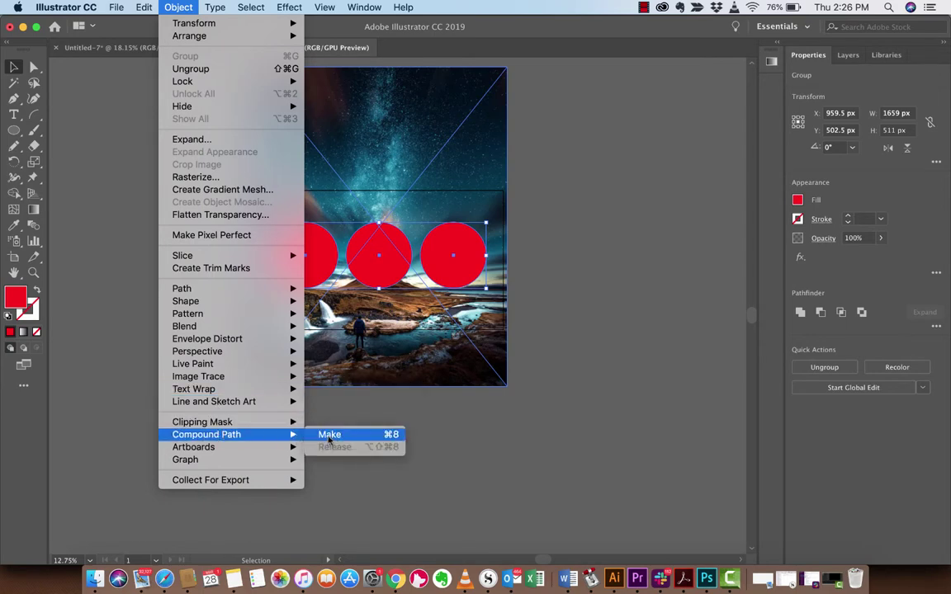
left_click(335, 441)
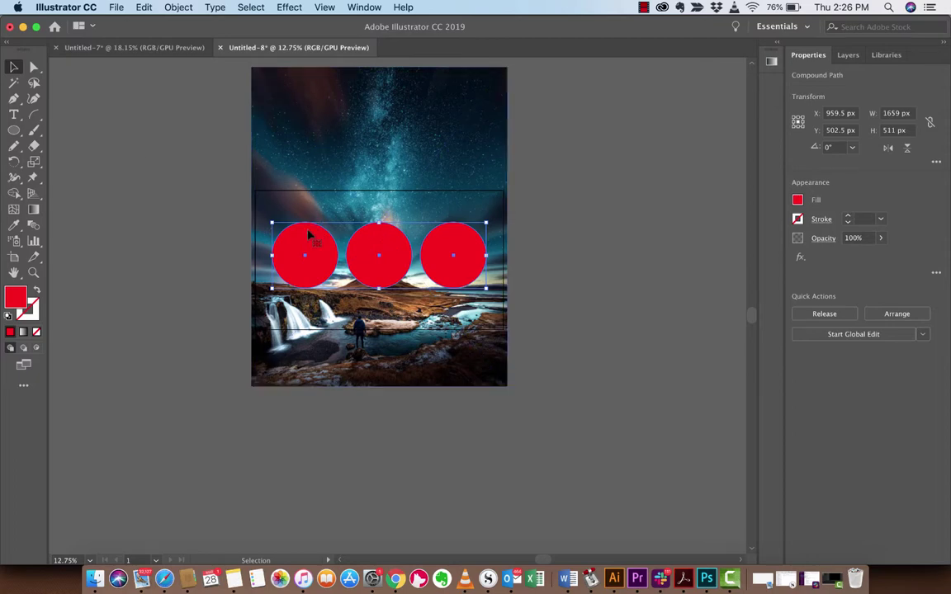
left_click(552, 297)
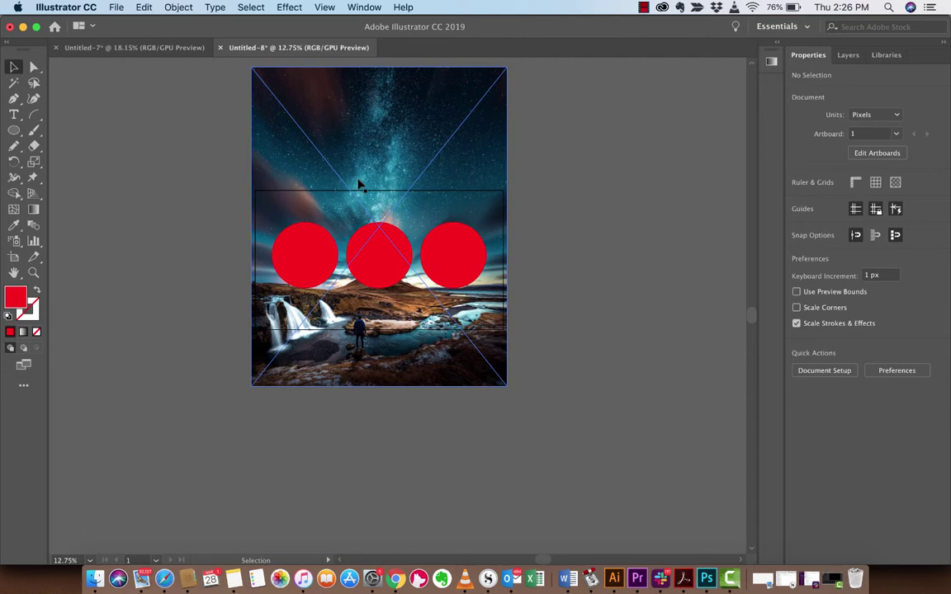
Select the stars photo and compound circles, make a clipping mask, then nudge the photo slightly
left_click(376, 156)
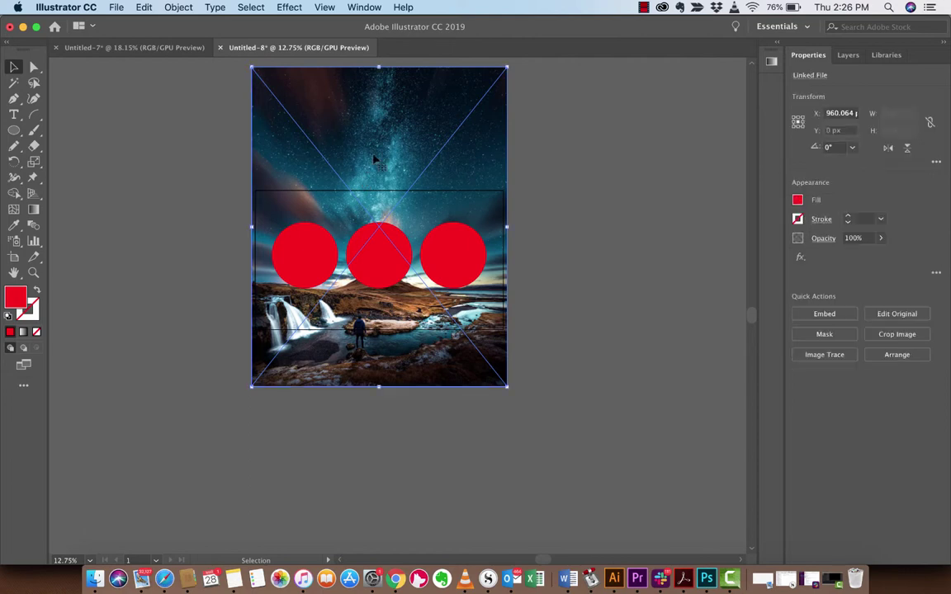
left_click(399, 245, "shift")
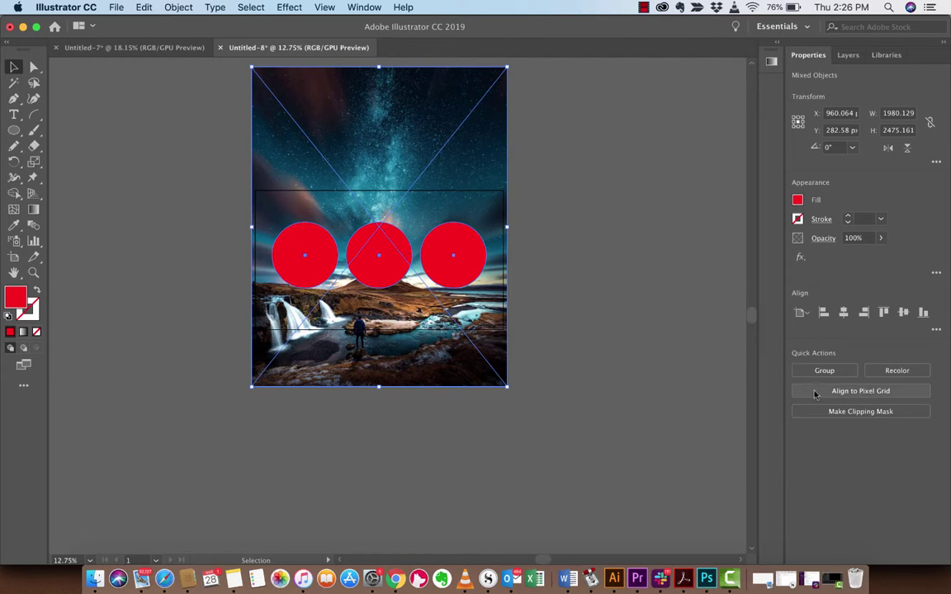
left_click(832, 411)
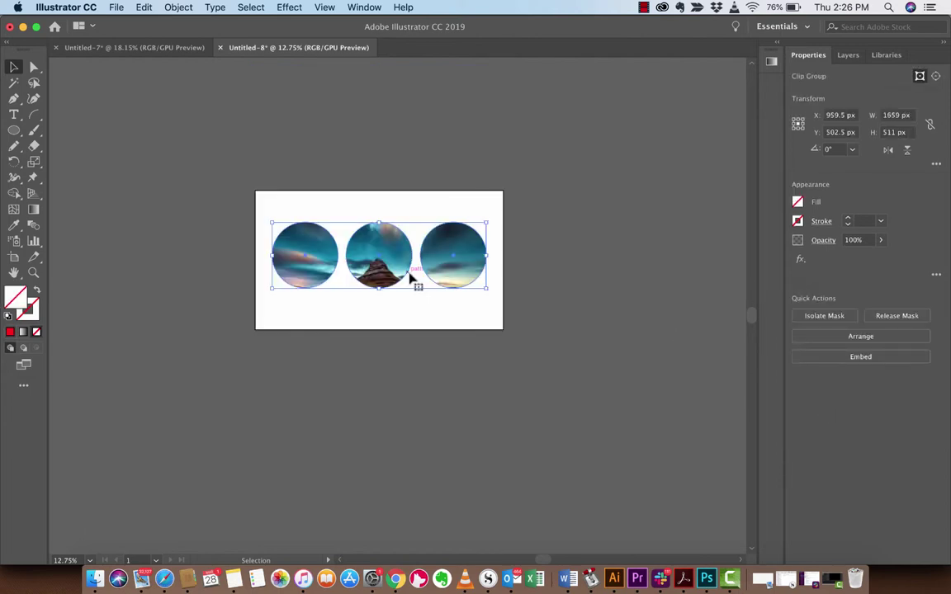
left_click(147, 178)
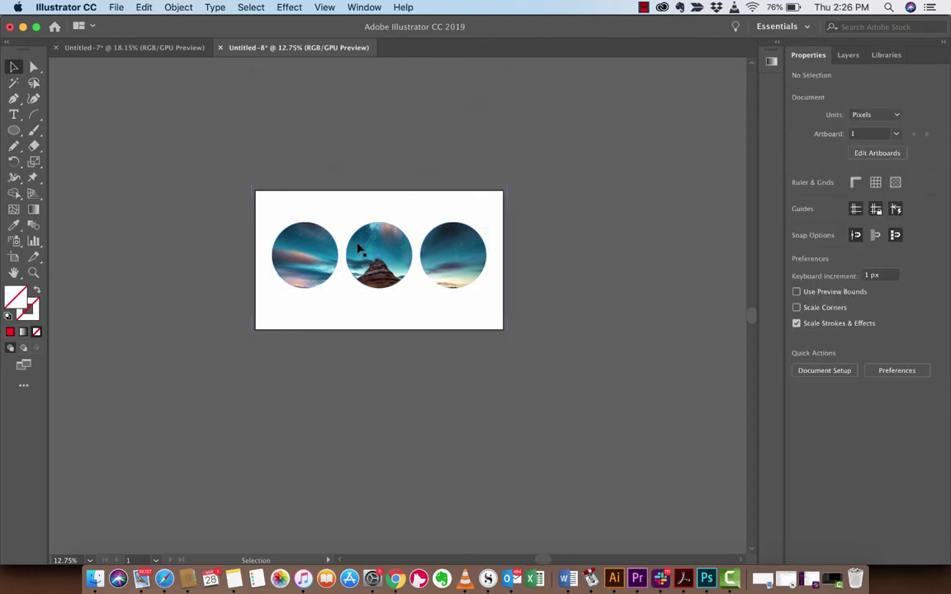
left_click_drag(377, 258, 383, 261)
In isolation mode, drag the photo up inside the circles and nudge it down with Shift+Down
left_click(370, 259)
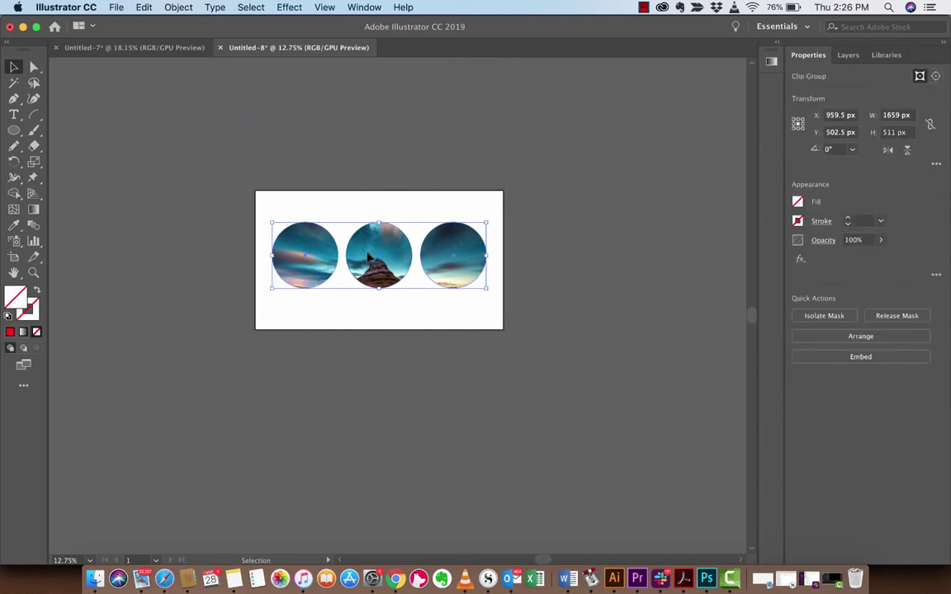
double_click(370, 258)
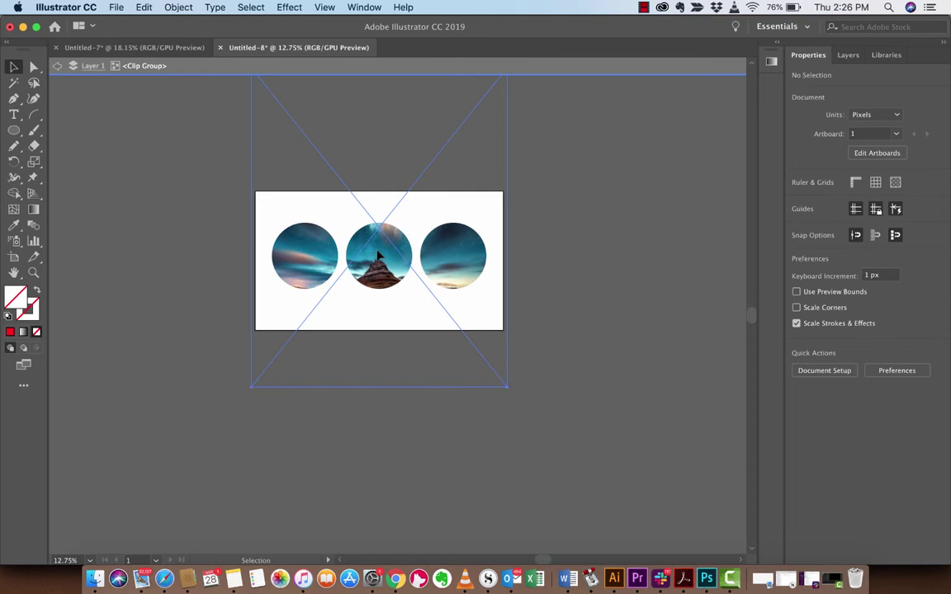
left_click_drag(378, 256, 382, 199)
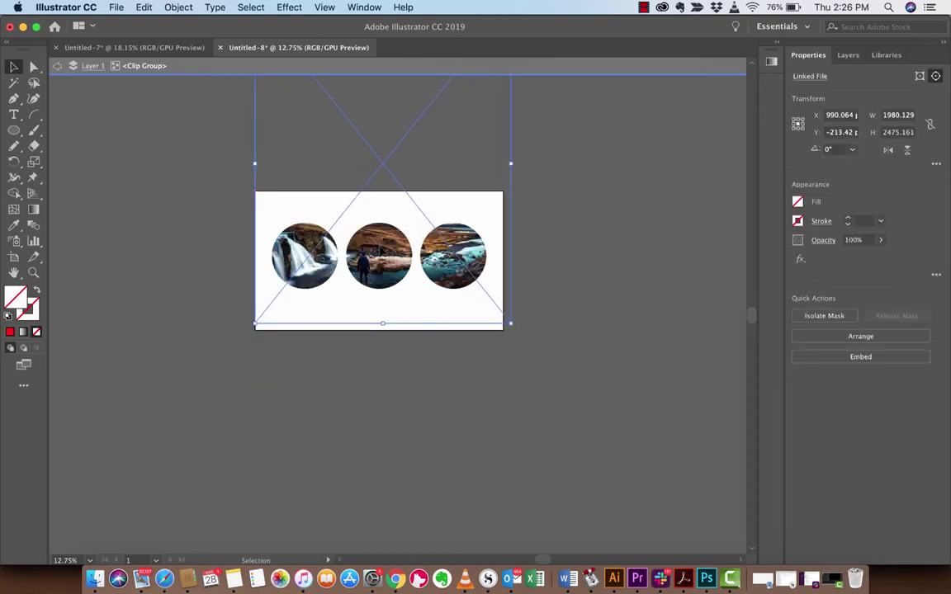
left_click_drag(382, 252, 399, 241)
key("shift+Down")
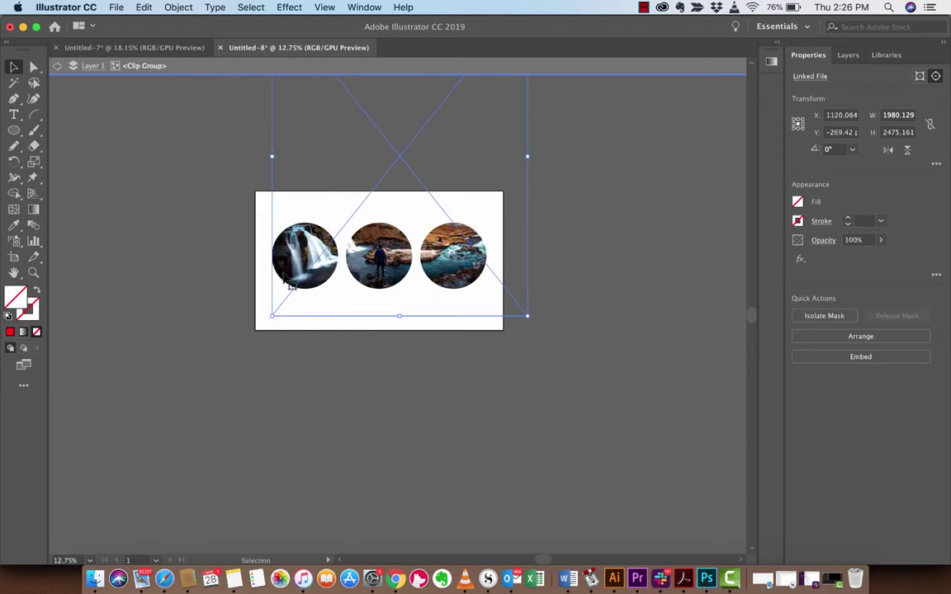
left_click(271, 355)
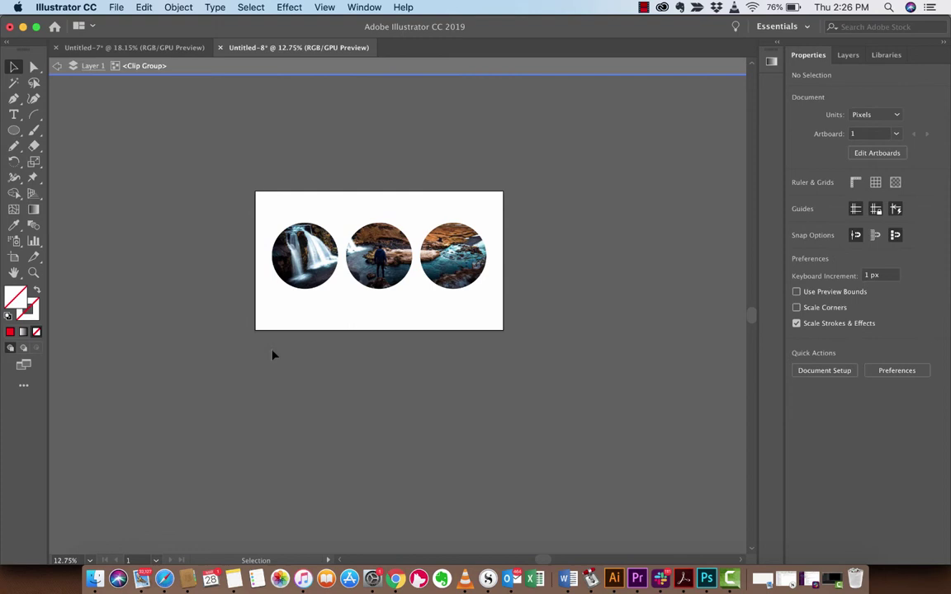